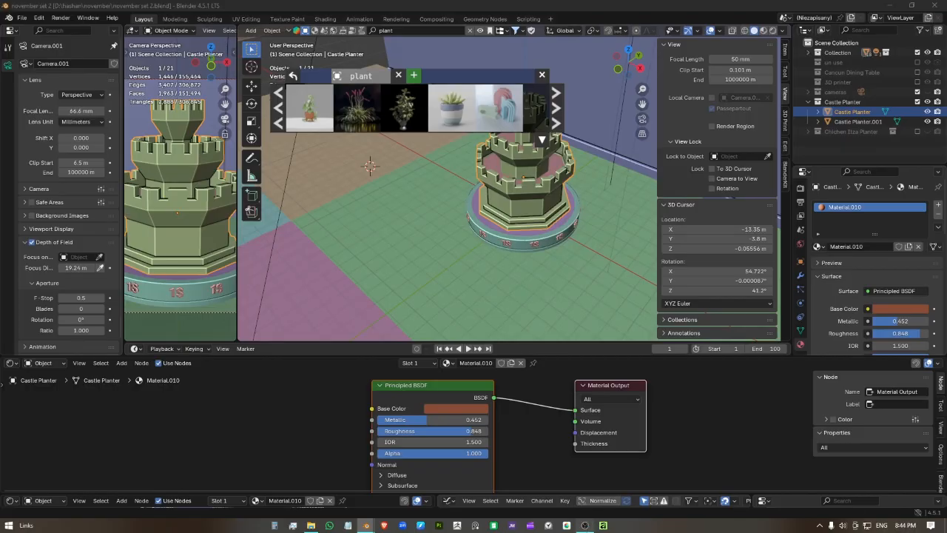
Step: Browse the asset library's results for "plant" to look for foliage that suits the castle planter, and close the asset bar
{"action": "mouse_move", "coordinate": [457, 103]}
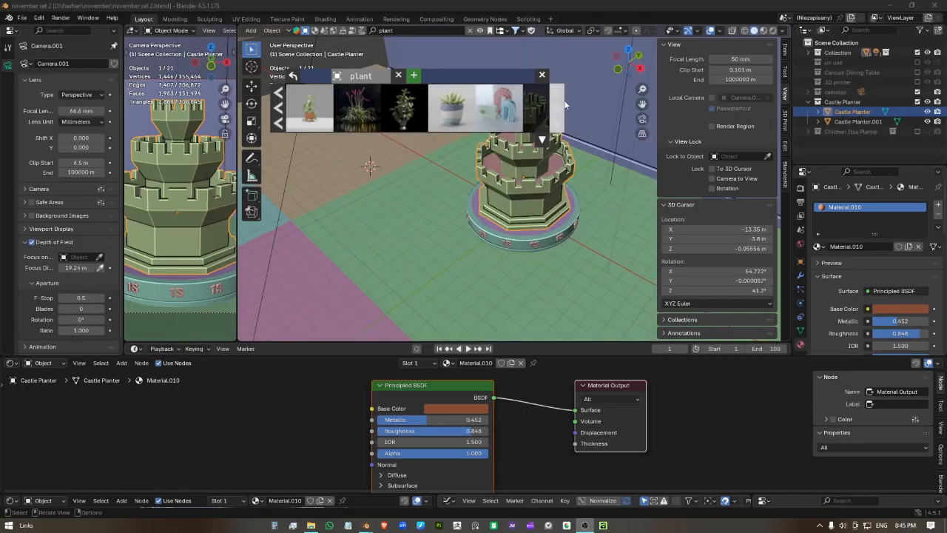
{"action": "left_click", "coordinate": [560, 106]}
{"action": "mouse_move", "coordinate": [312, 105]}
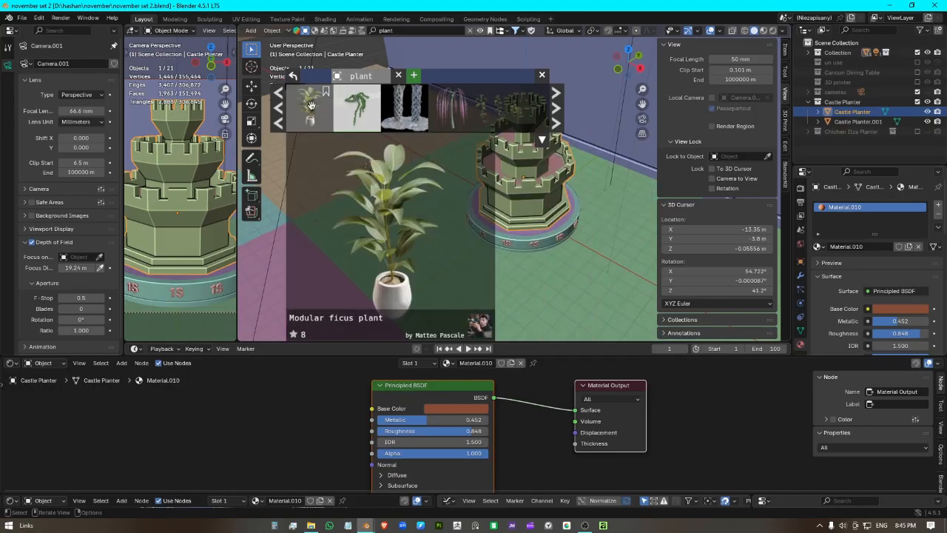
{"action": "left_click", "coordinate": [560, 113]}
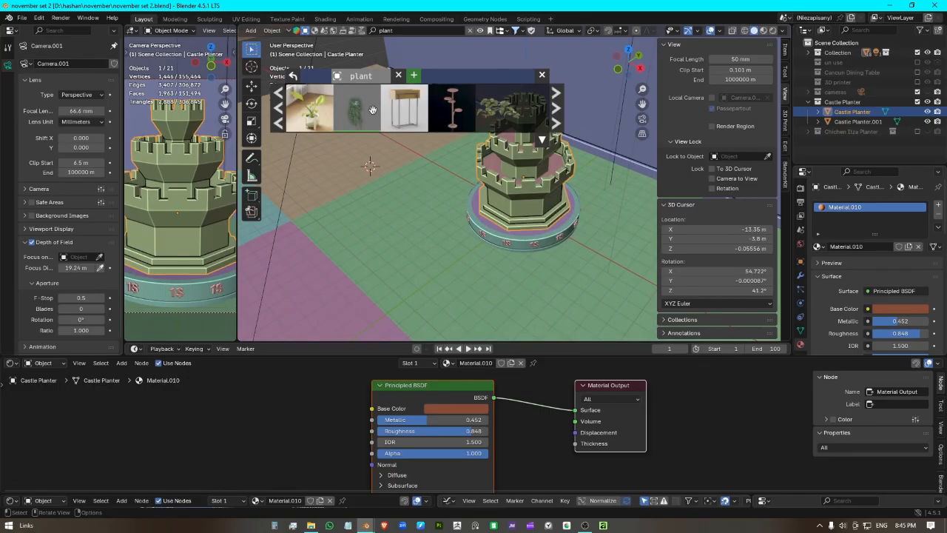
{"action": "mouse_move", "coordinate": [323, 109]}
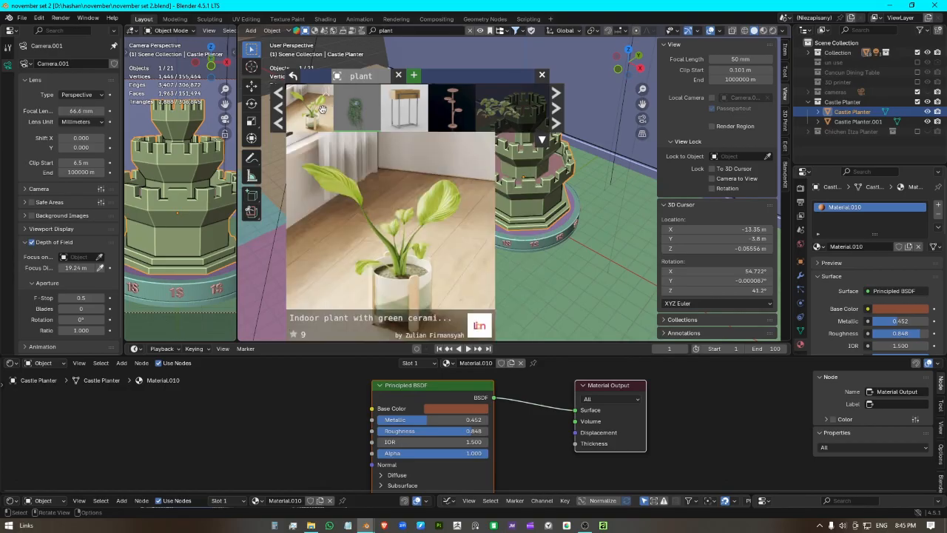
{"action": "left_click", "coordinate": [556, 107]}
{"action": "mouse_move", "coordinate": [368, 108]}
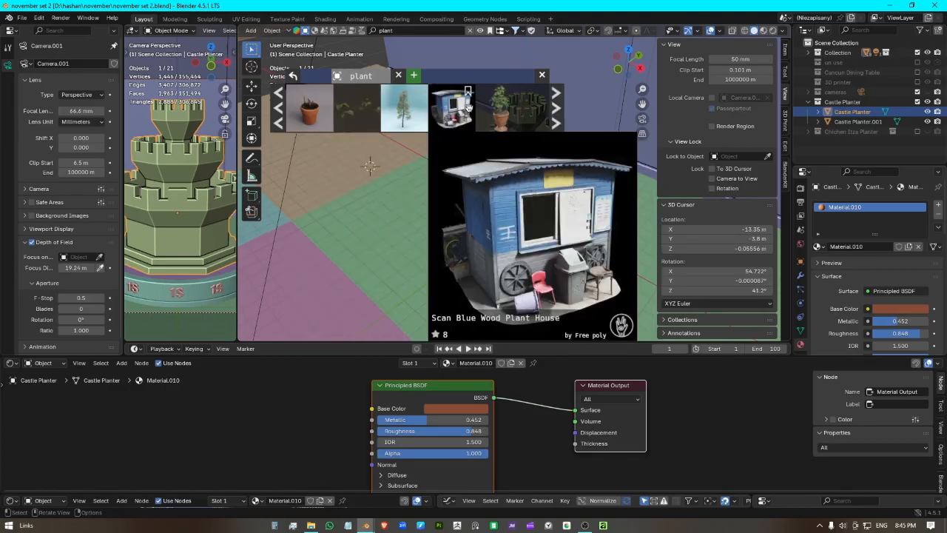
{"action": "left_click", "coordinate": [556, 107]}
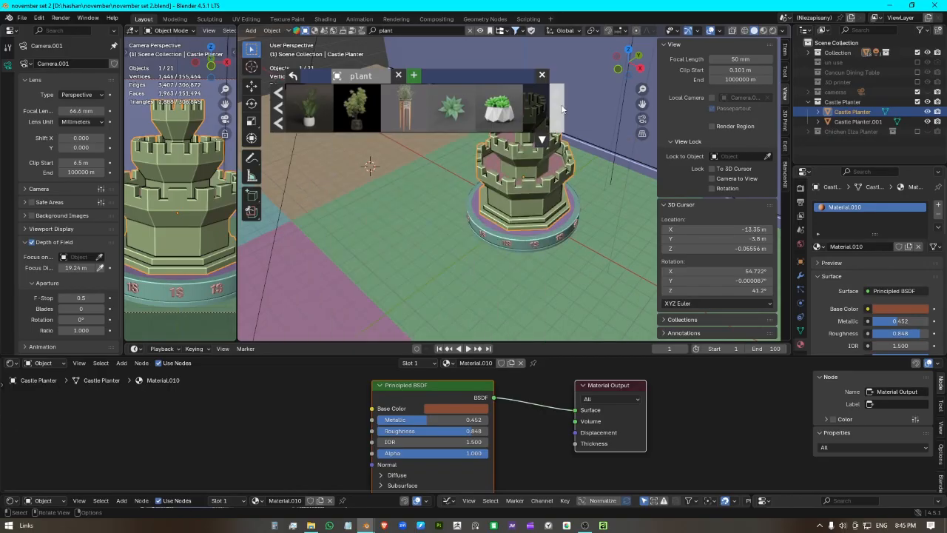
{"action": "left_click", "coordinate": [561, 105]}
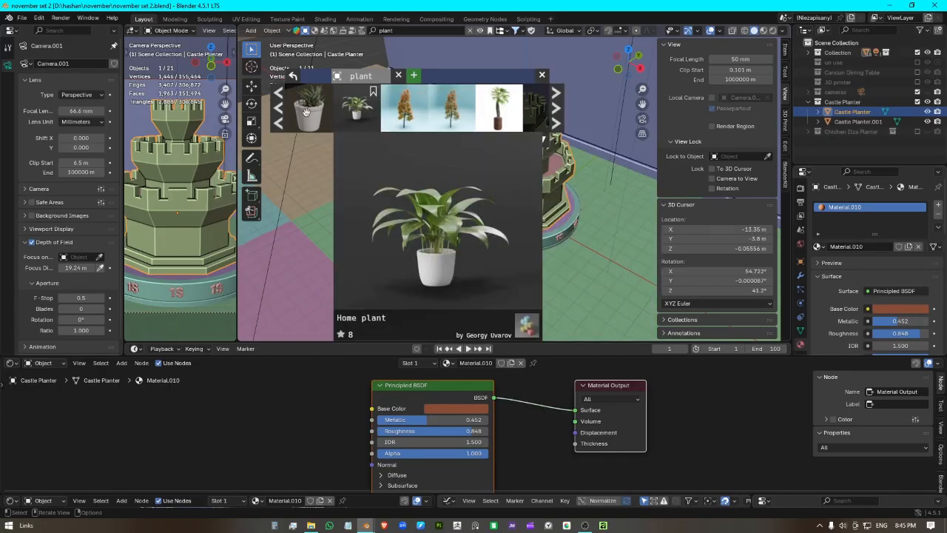
{"action": "left_click", "coordinate": [561, 110]}
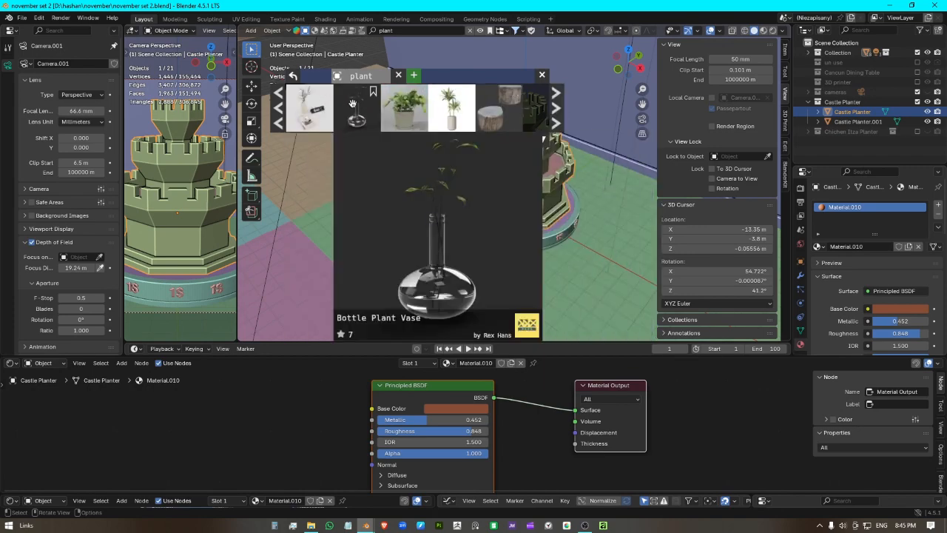
{"action": "mouse_move", "coordinate": [406, 102]}
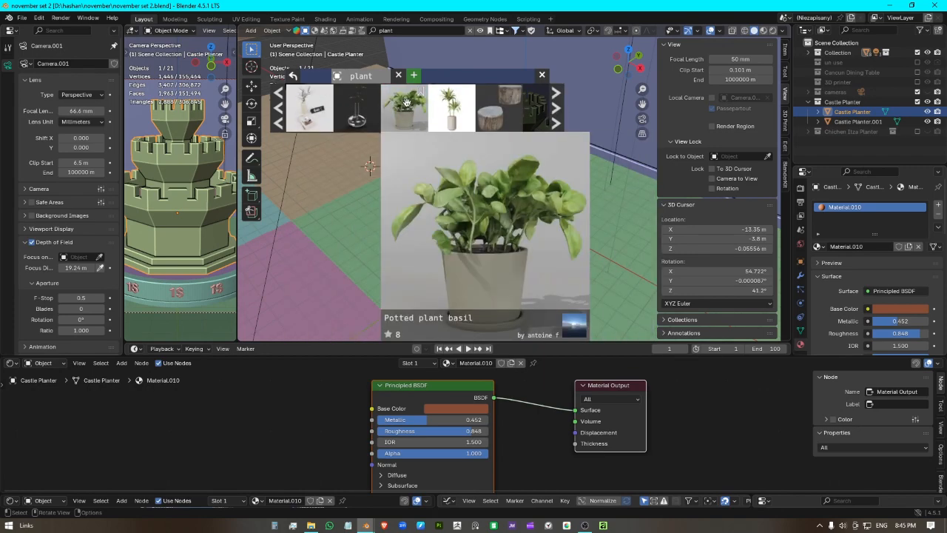
{"action": "scroll", "coordinate": [444, 107], "scroll_direction": "down", "scroll_amount": 2}
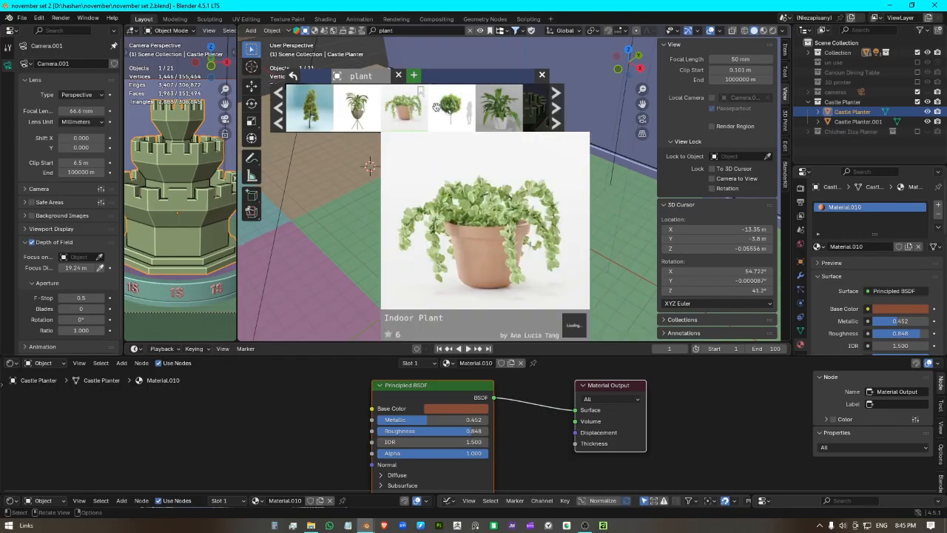
{"action": "mouse_move", "coordinate": [442, 107]}
{"action": "left_click", "coordinate": [559, 106]}
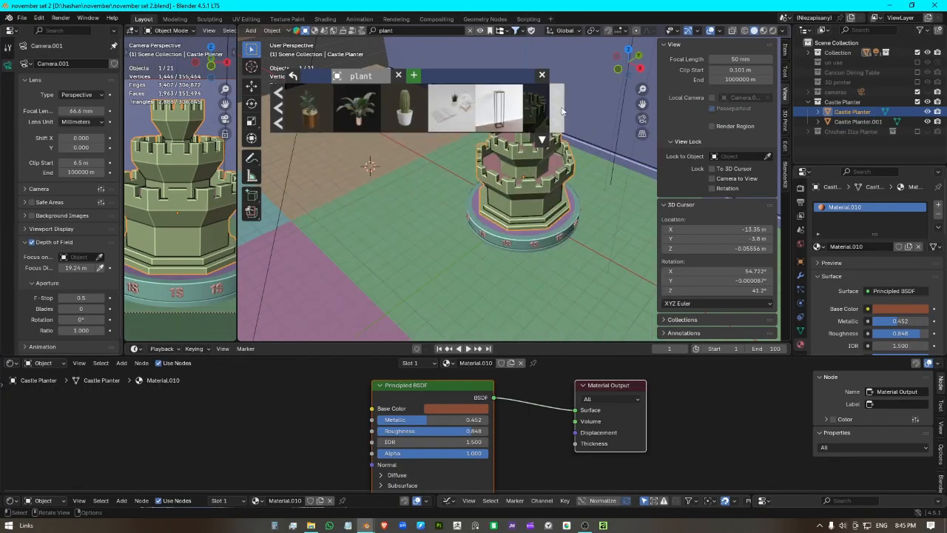
{"action": "left_click", "coordinate": [561, 111]}
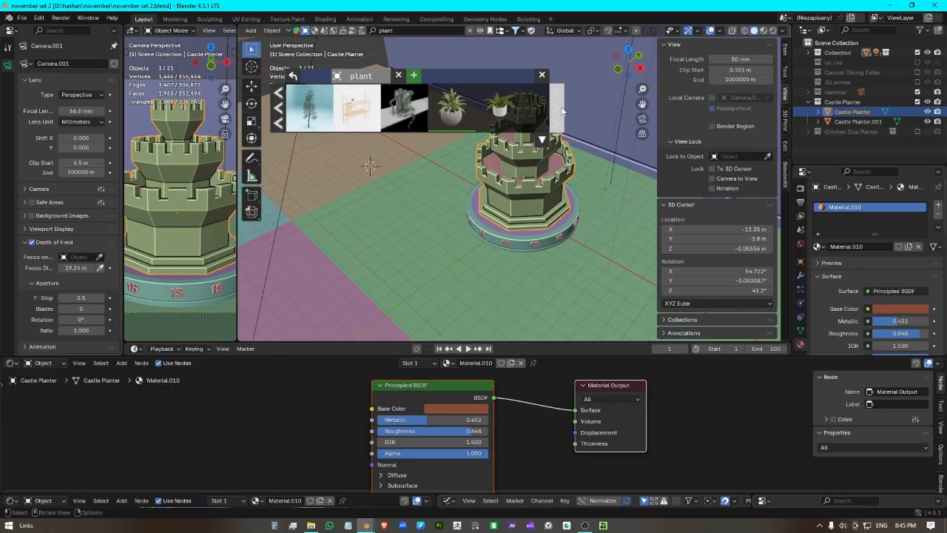
{"action": "left_click", "coordinate": [561, 111]}
{"action": "left_click", "coordinate": [561, 111]}
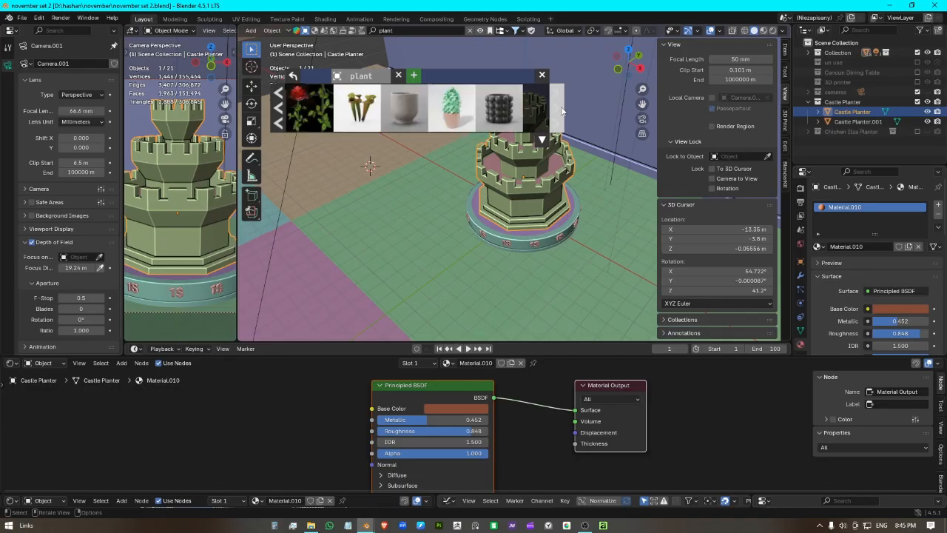
{"action": "mouse_move", "coordinate": [320, 111]}
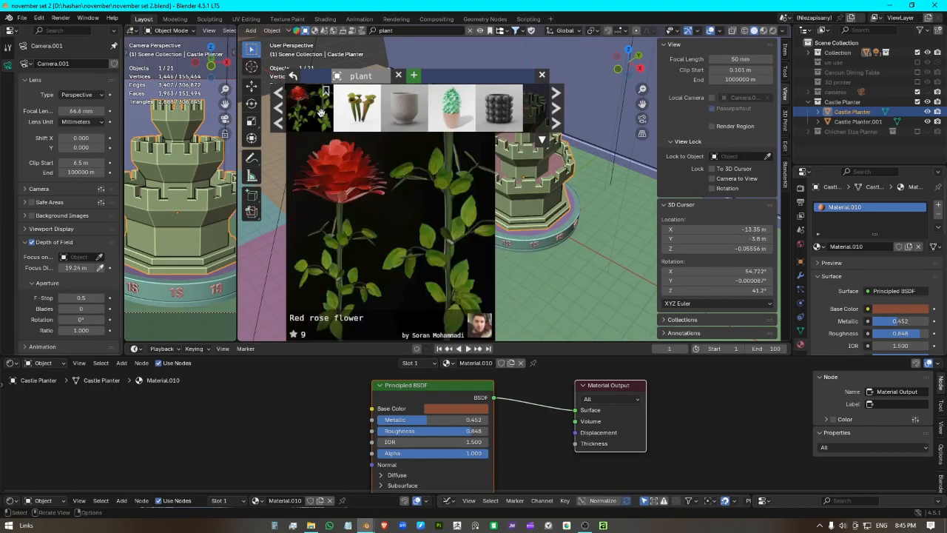
{"action": "left_click", "coordinate": [562, 112]}
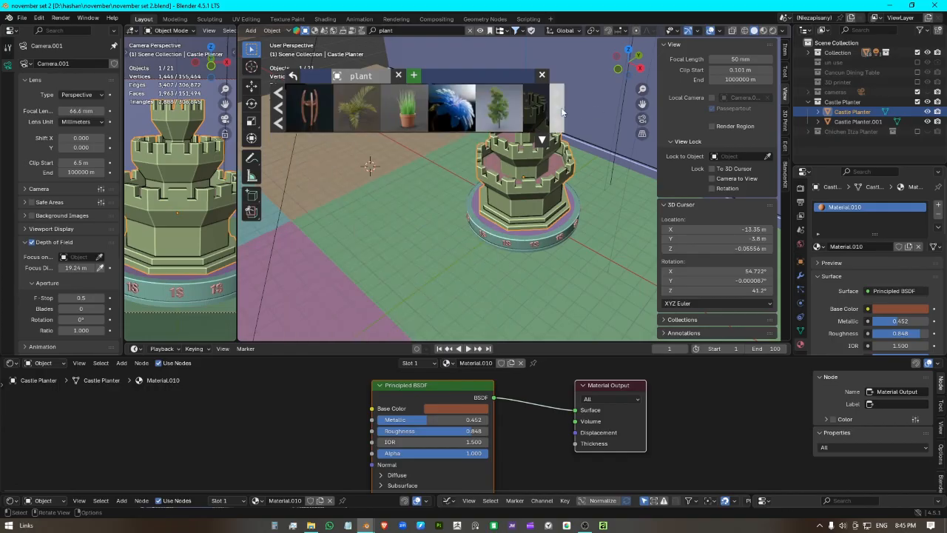
{"action": "left_click", "coordinate": [561, 112]}
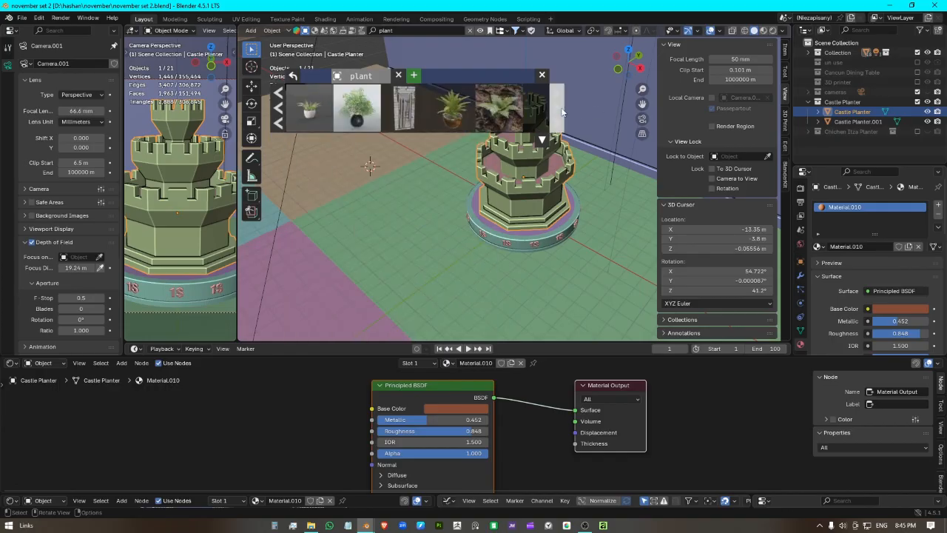
{"action": "left_click", "coordinate": [561, 111]}
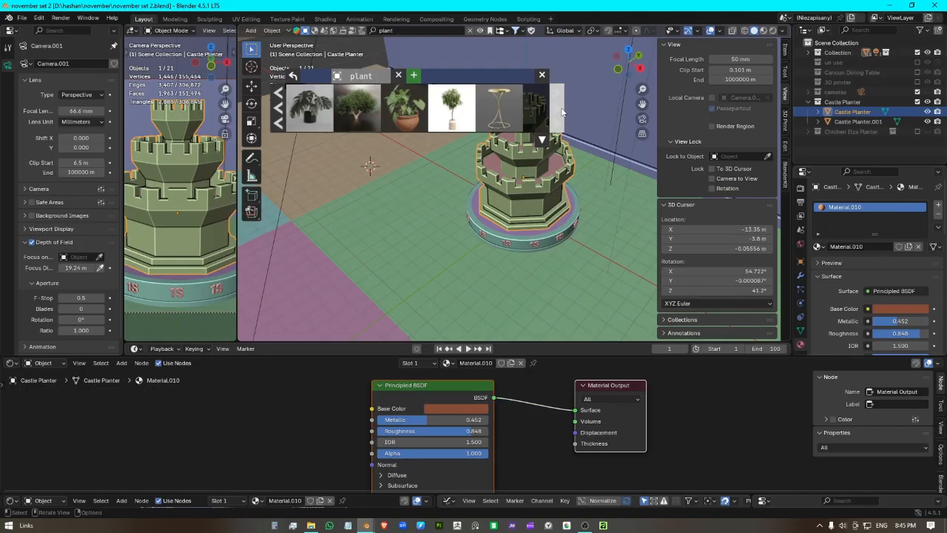
{"action": "left_click", "coordinate": [561, 112]}
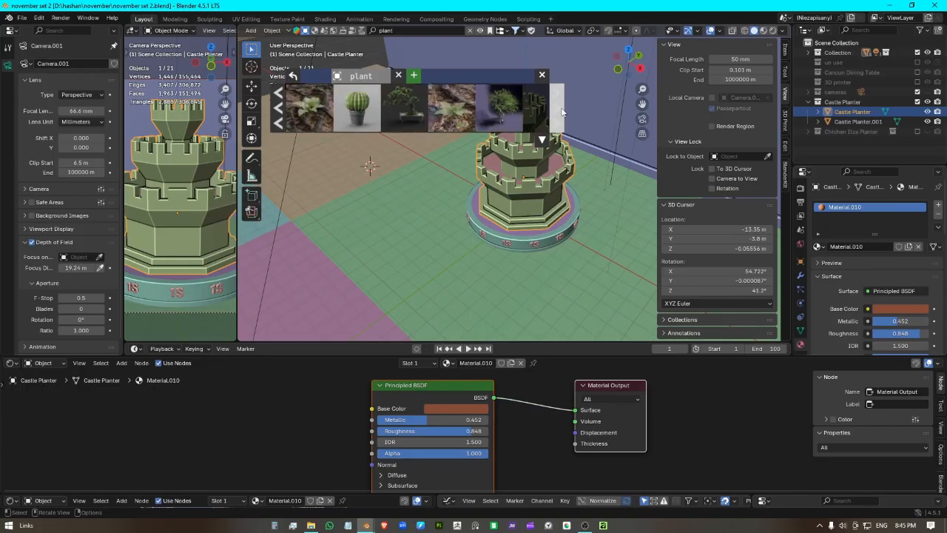
{"action": "left_click", "coordinate": [562, 112]}
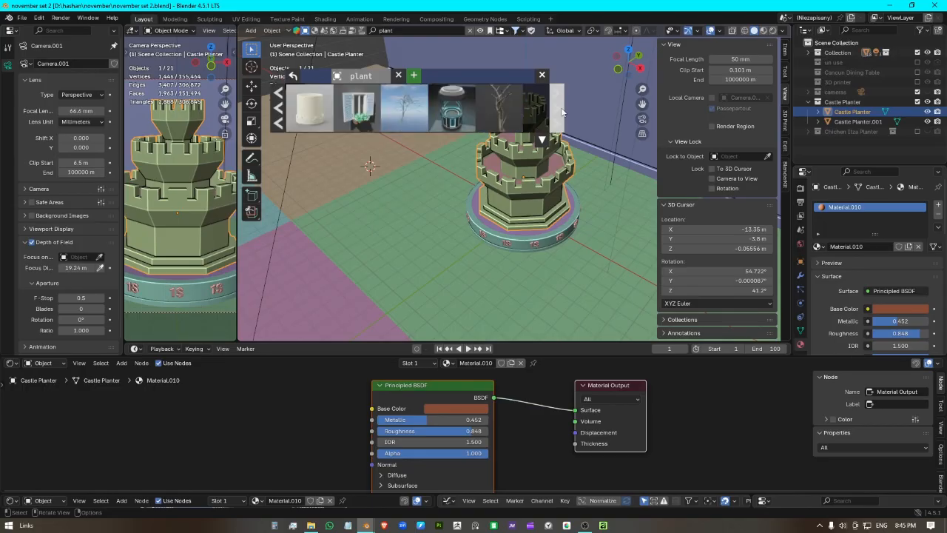
{"action": "left_click", "coordinate": [562, 112]}
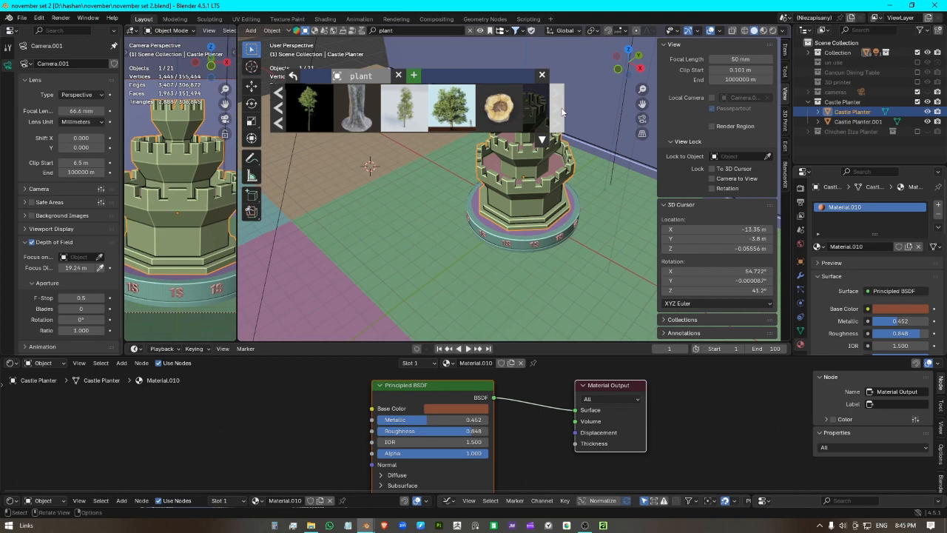
{"action": "left_click", "coordinate": [561, 112]}
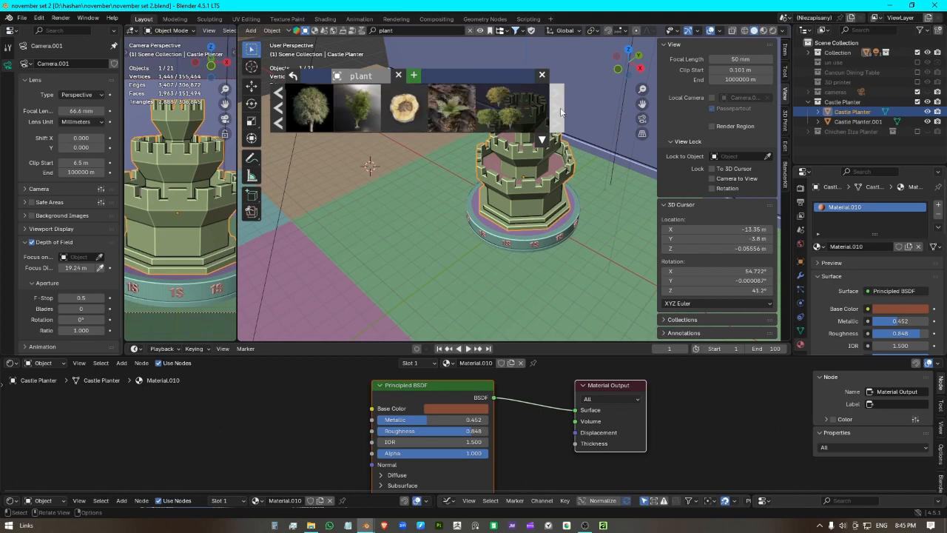
{"action": "left_click", "coordinate": [561, 113]}
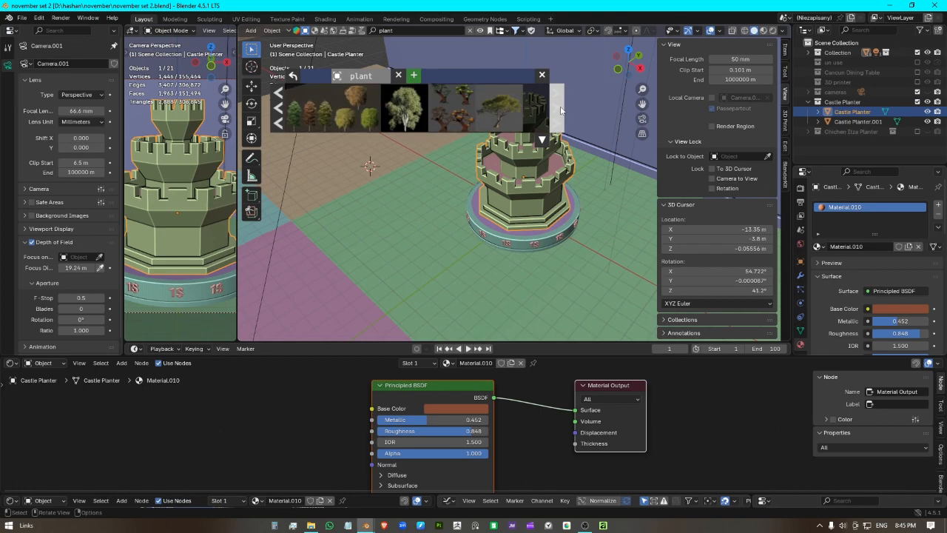
{"action": "left_click", "coordinate": [561, 111]}
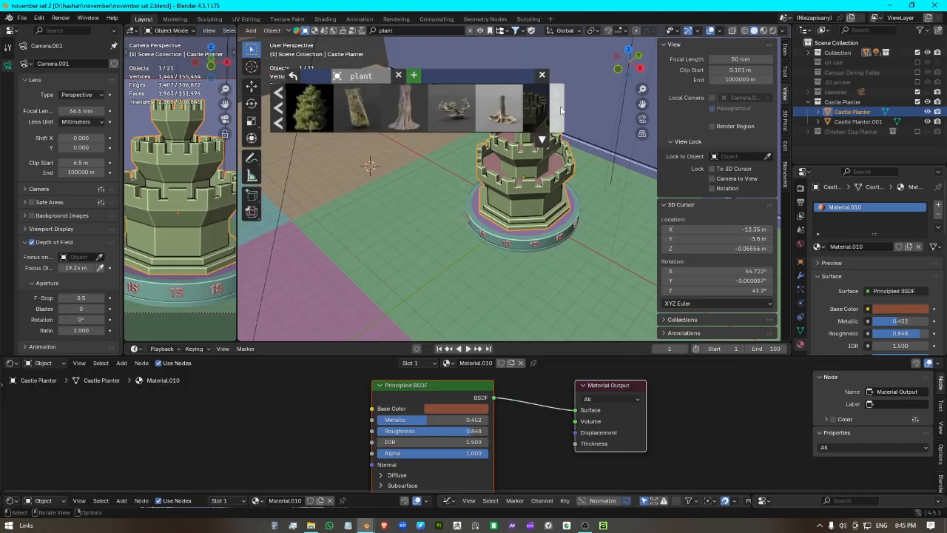
{"action": "left_click", "coordinate": [562, 112]}
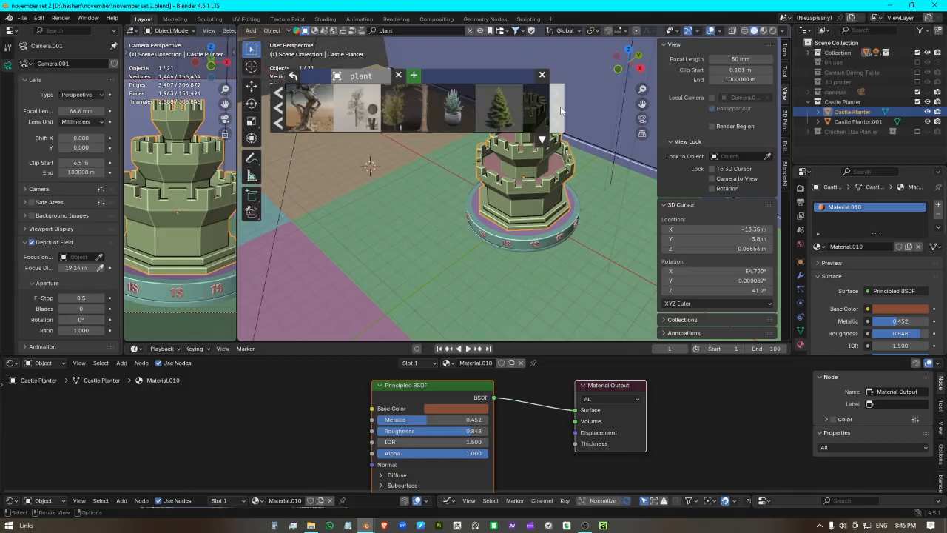
{"action": "left_click", "coordinate": [562, 110]}
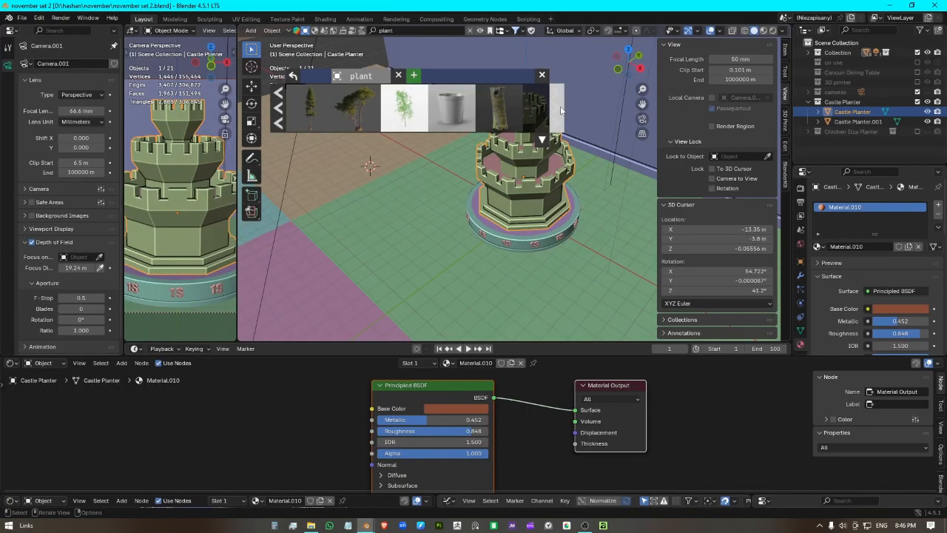
{"action": "left_click", "coordinate": [562, 111]}
{"action": "left_click", "coordinate": [562, 111]}
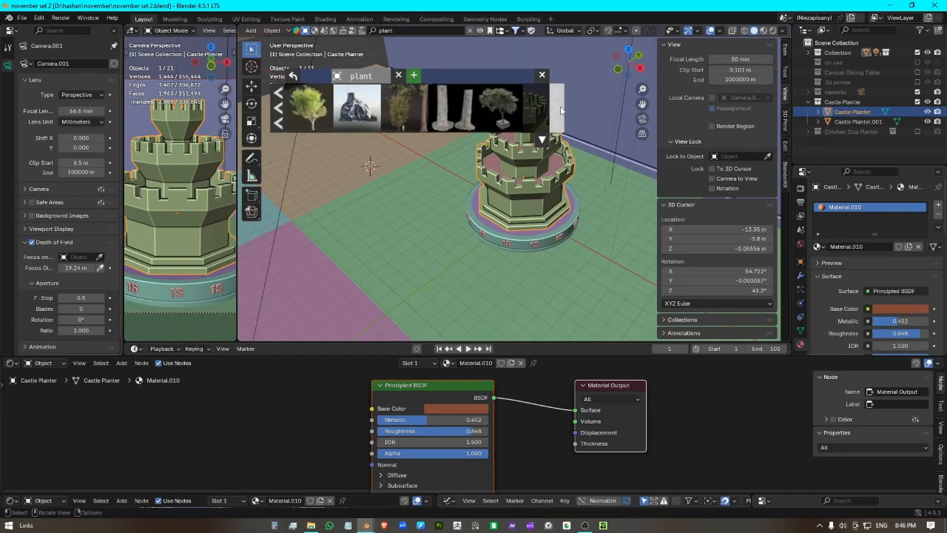
{"action": "left_click", "coordinate": [480, 31]}
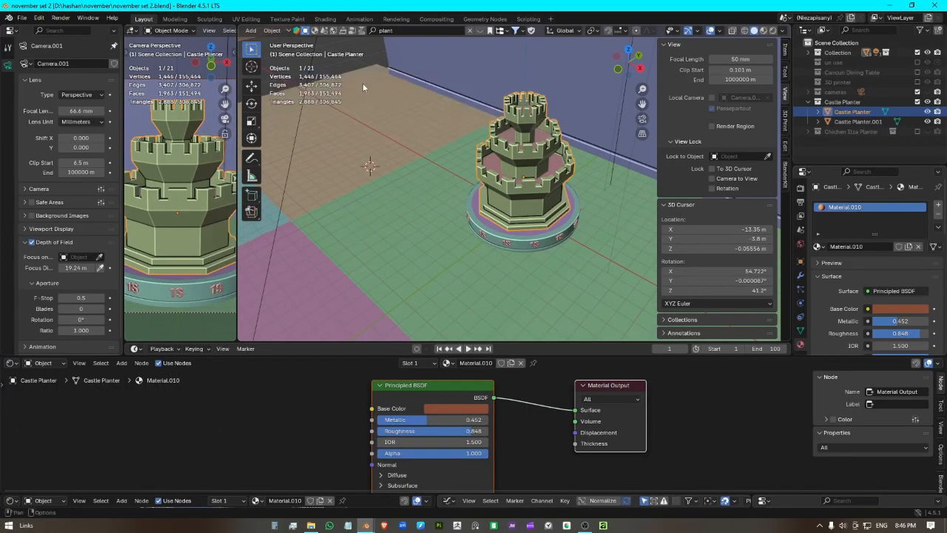
Step: Enable the Chichen Itza Planter collection and duplicate in place one of the leafy plants near the terrace's front corner
{"action": "left_click", "coordinate": [917, 132]}
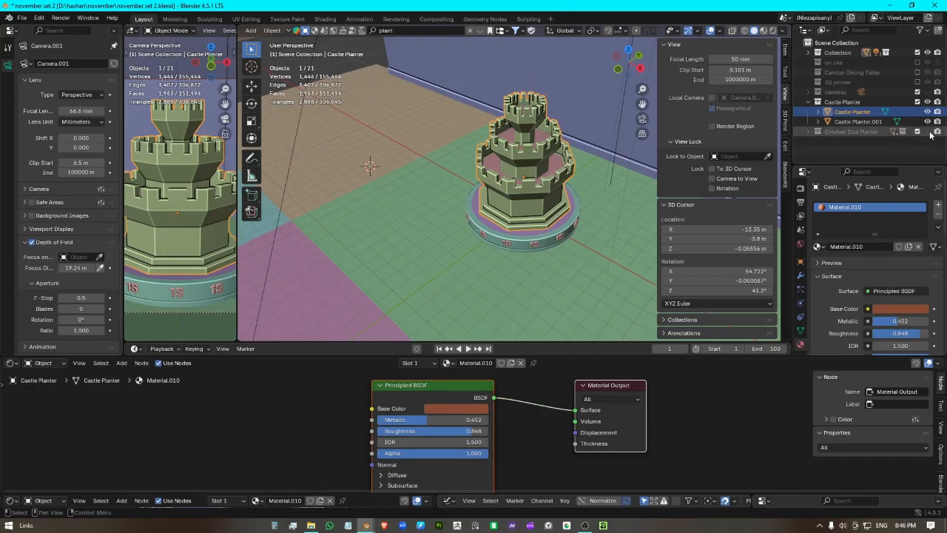
{"action": "scroll", "coordinate": [532, 232], "scroll_direction": "up", "scroll_amount": 4}
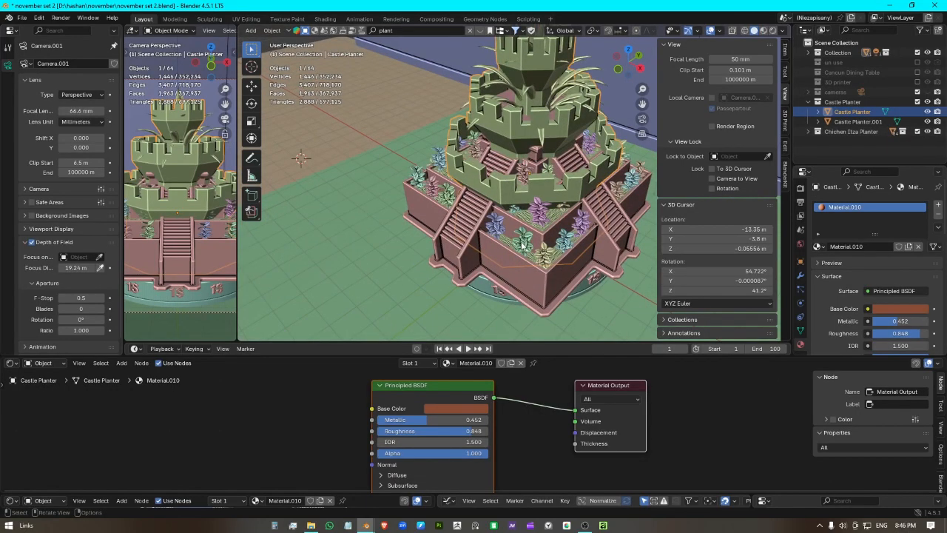
{"action": "left_click", "coordinate": [523, 243]}
{"action": "key", "text": "shift+d"}
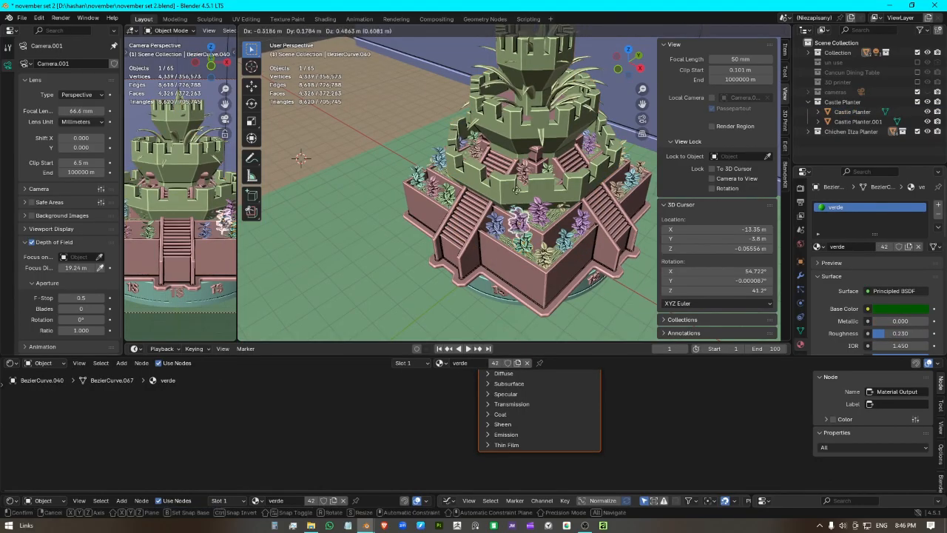
{"action": "right_click", "coordinate": [516, 181]}
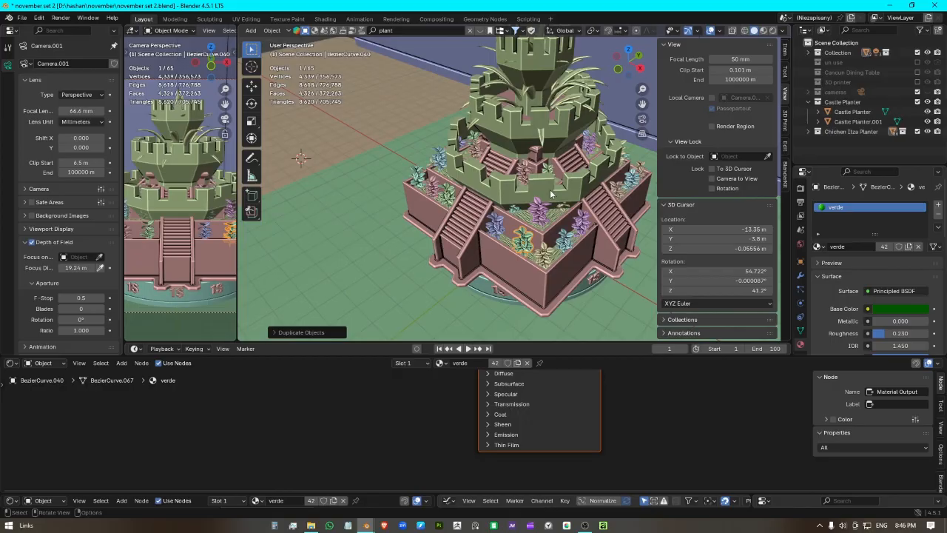
Step: Move the duplicated plant to the Castle Planter collection and exclude the Chichen Itza Planter collection from the view layer
{"action": "key", "text": "m"}
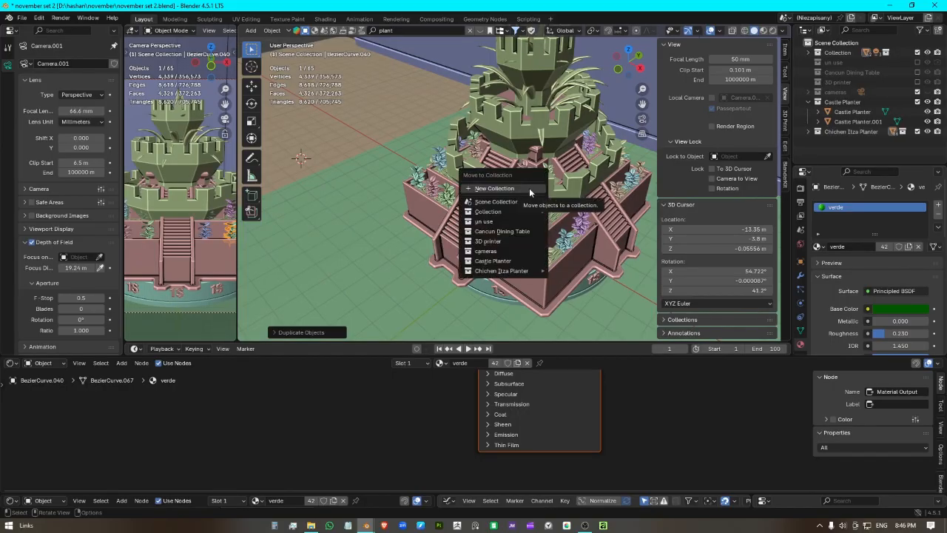
{"action": "left_click", "coordinate": [518, 265]}
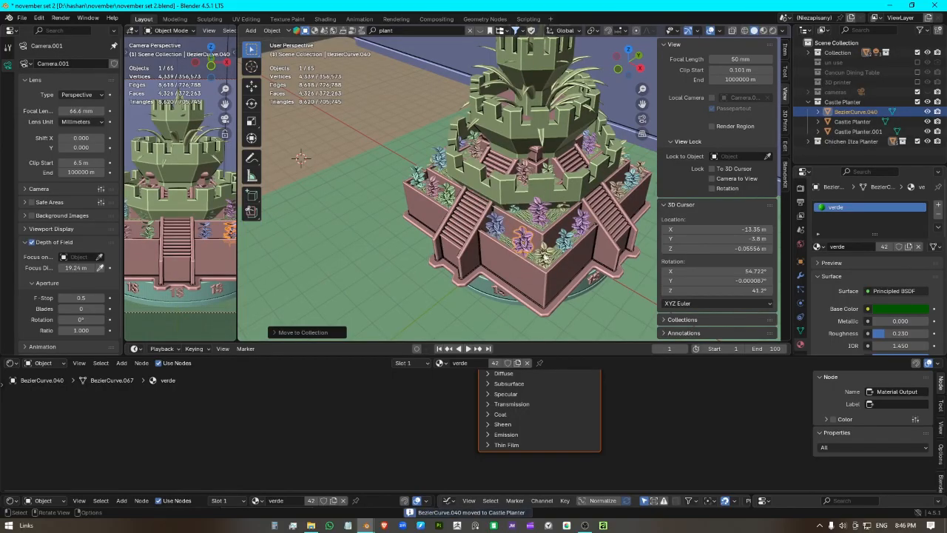
{"action": "left_click", "coordinate": [916, 141]}
Step: Scale the duplicated plant up about 1.4 times and raise it to the castle's lower battlement tier
{"action": "scroll", "coordinate": [577, 209], "scroll_direction": "up", "scroll_amount": 3}
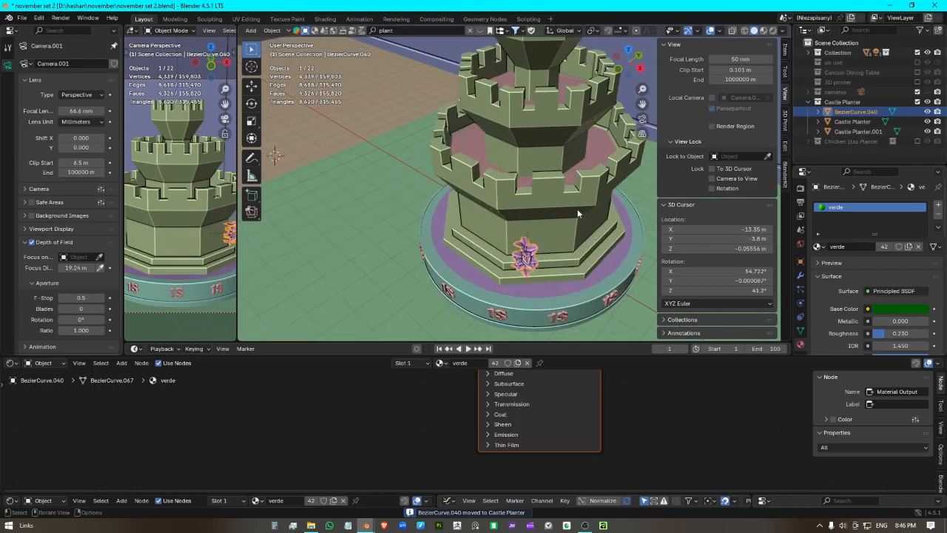
{"action": "middle_click_drag", "start_coordinate": [564, 216], "coordinate": [547, 196]}
{"action": "key", "text": "KP_1"}
{"action": "scroll", "coordinate": [543, 235], "scroll_direction": "up", "scroll_amount": 3}
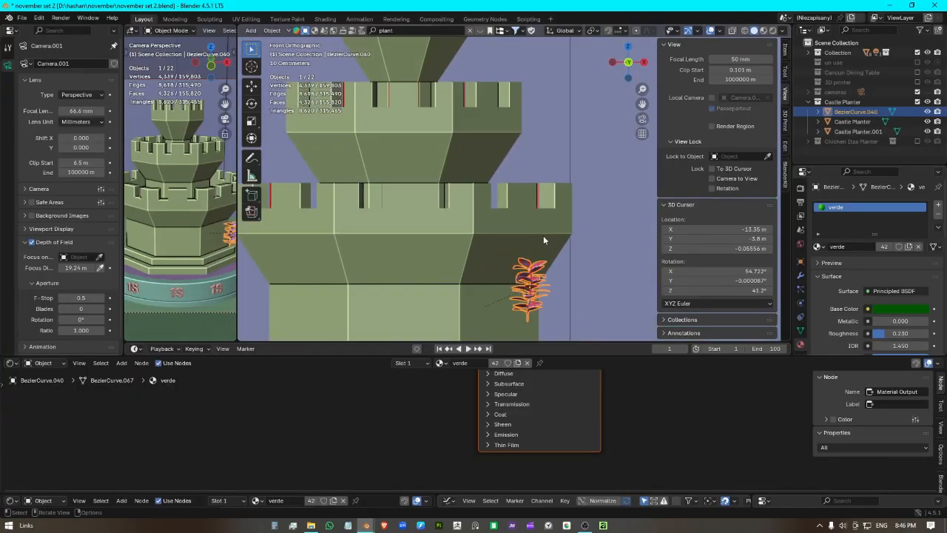
{"action": "key", "text": "s"}
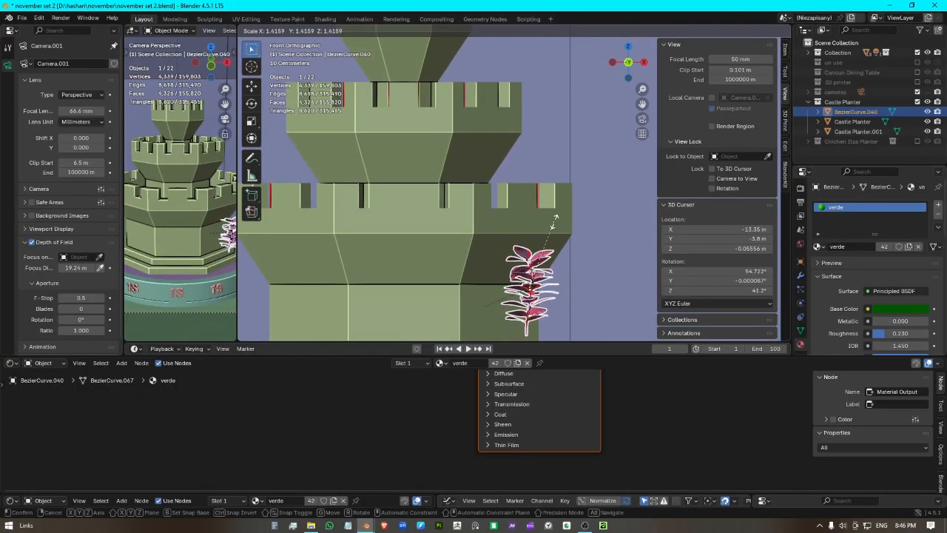
{"action": "left_click", "coordinate": [557, 222]}
{"action": "key", "text": "g"}
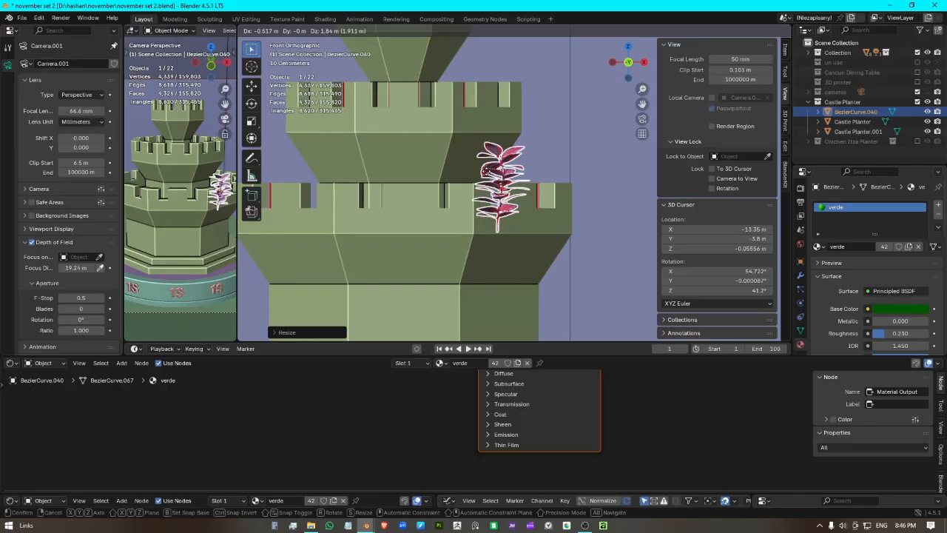
{"action": "left_click", "coordinate": [532, 204]}
{"action": "key", "text": "s"}
{"action": "left_click", "coordinate": [527, 217]}
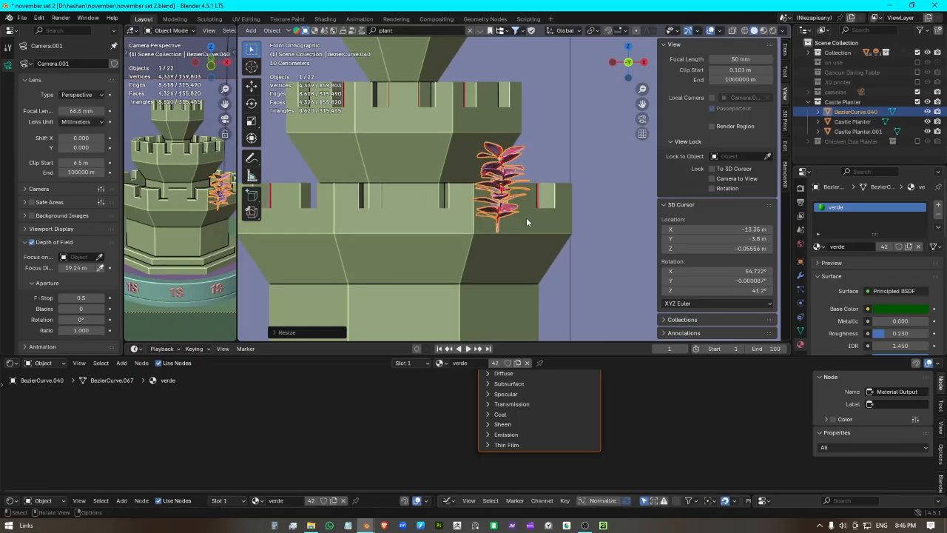
Step: Clear the plant's parent while keeping its transformation
{"action": "right_click", "coordinate": [526, 218]}
{"action": "mouse_move", "coordinate": [493, 357]}
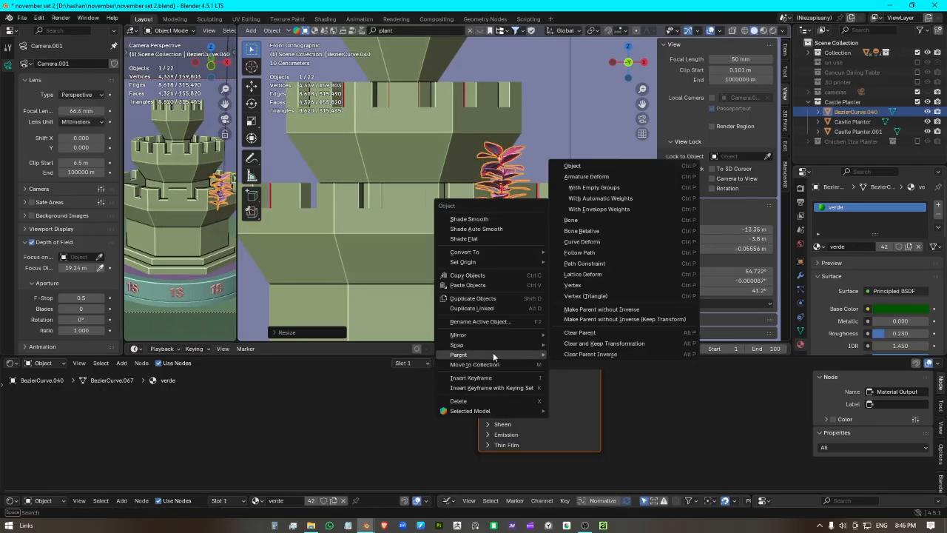
{"action": "left_click", "coordinate": [589, 344]}
Step: Move the plant along Y inside the lower tier's battlement wall and adjust its size and position over the soil
{"action": "middle_click_drag", "start_coordinate": [517, 281], "coordinate": [416, 322]}
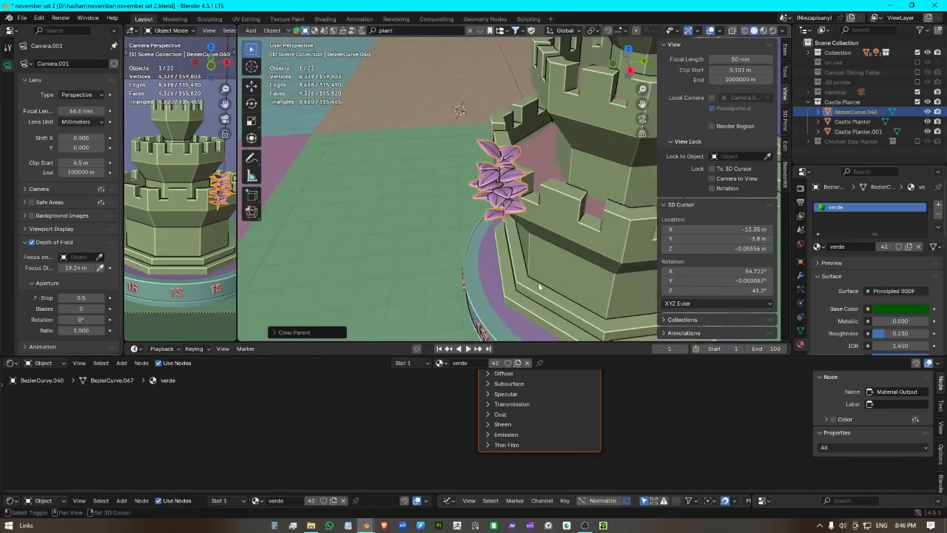
{"action": "middle_click_drag", "start_coordinate": [538, 287], "coordinate": [518, 281]}
{"action": "key", "text": "g"}
{"action": "key", "text": "y"}
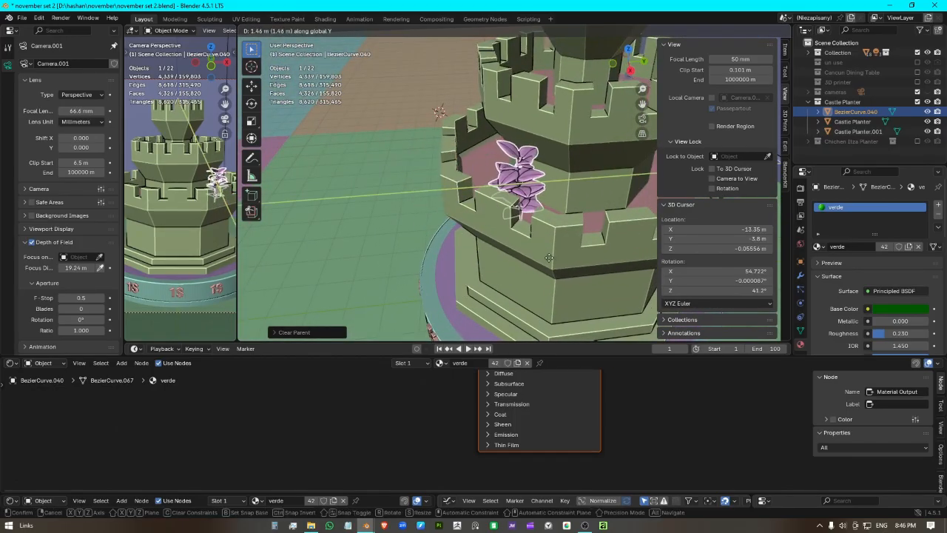
{"action": "left_click", "coordinate": [550, 254]}
{"action": "middle_click_drag", "start_coordinate": [551, 254], "coordinate": [497, 252]}
{"action": "key", "text": "s"}
{"action": "left_click", "coordinate": [559, 272]}
{"action": "key", "text": "g"}
{"action": "left_click", "coordinate": [539, 280]}
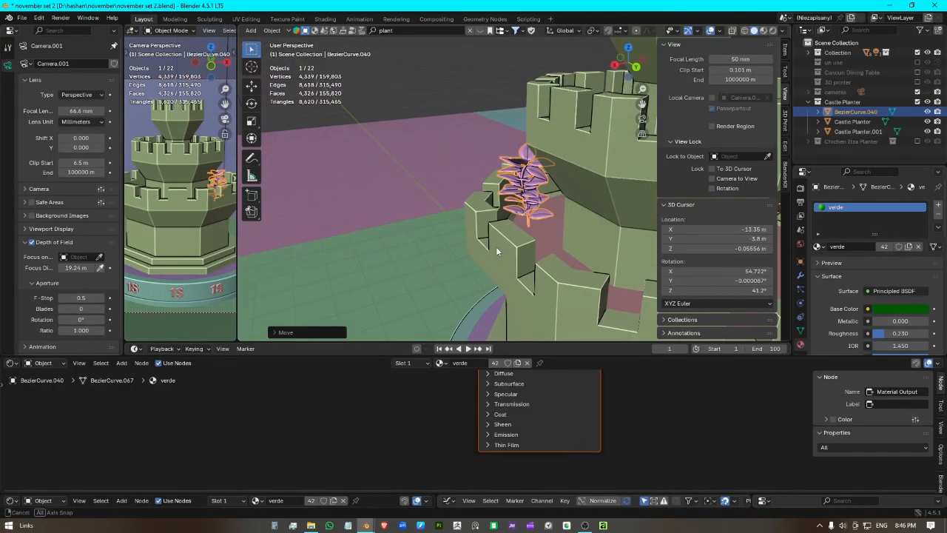
Step: Lower the plant along Z into the soil of the lower tier
{"action": "key", "text": "g"}
{"action": "key", "text": "z"}
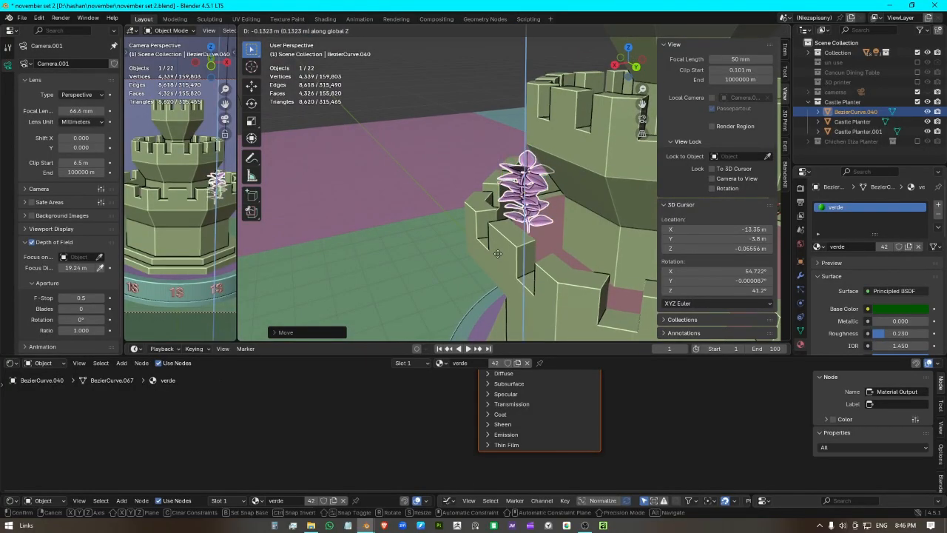
{"action": "left_click", "coordinate": [498, 262]}
Step: Nudge the plant inward along its local Y axis until it clears the lower tier's battlement wall
{"action": "middle_click_drag", "start_coordinate": [499, 262], "coordinate": [567, 267]}
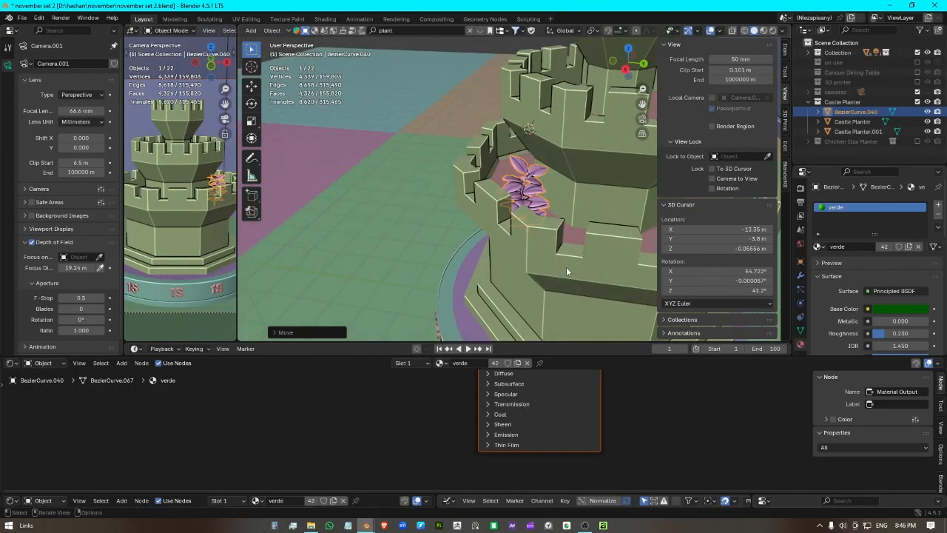
{"action": "key", "text": "g"}
{"action": "key", "text": "y"}
{"action": "key", "text": "y"}
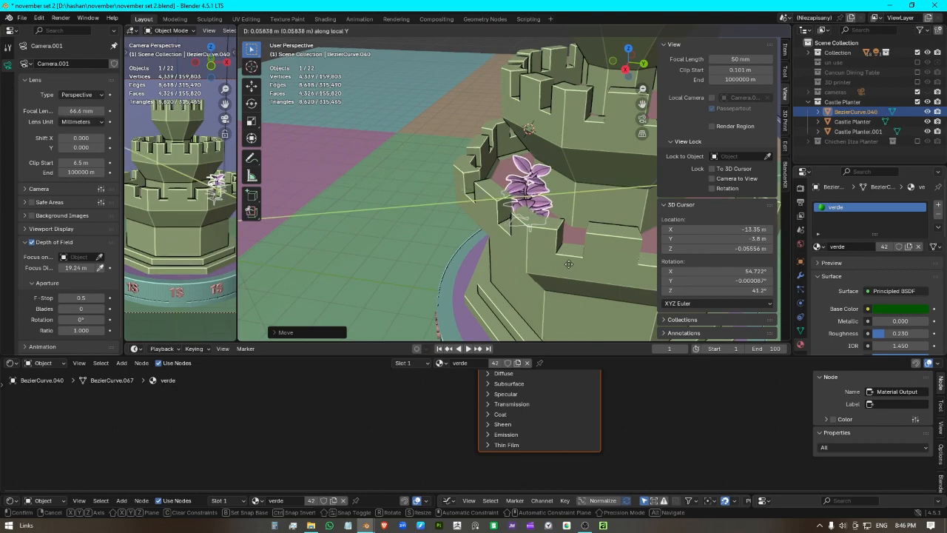
{"action": "left_click", "coordinate": [571, 264]}
{"action": "middle_click_drag", "start_coordinate": [572, 263], "coordinate": [523, 255]}
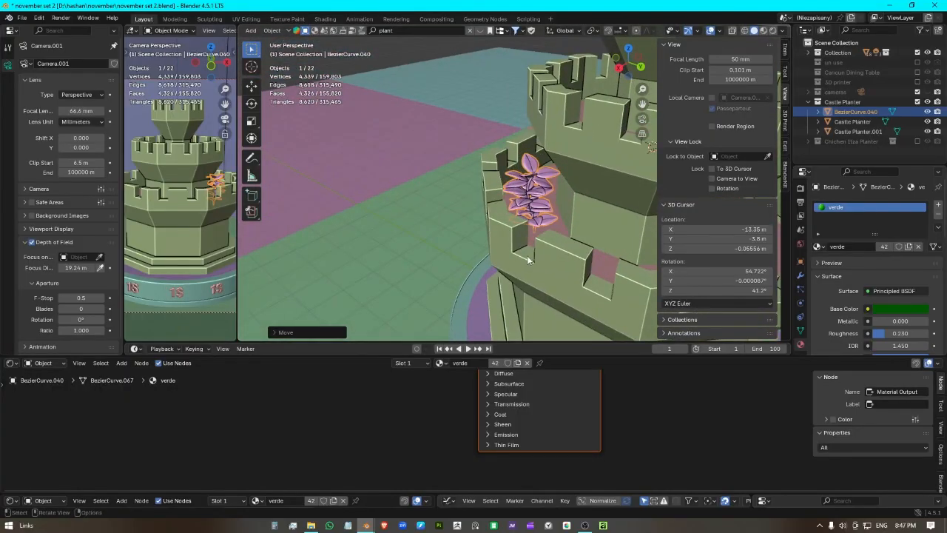
{"action": "key", "text": "g"}
{"action": "key", "text": "y"}
{"action": "key", "text": "y"}
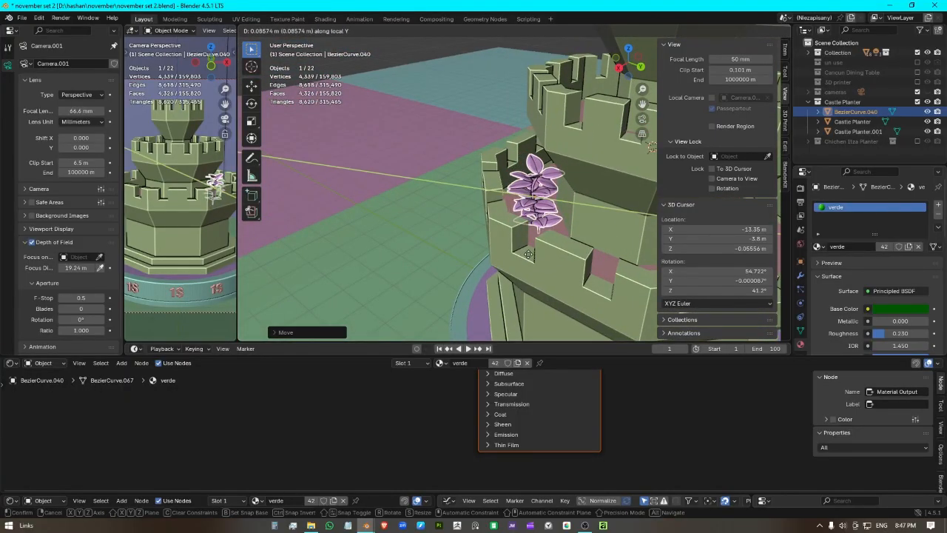
{"action": "left_click", "coordinate": [529, 256]}
Step: Place three copies of the plant along the front of the lower tier's soil ring, working towards the -X side
{"action": "key", "text": "KP_7"}
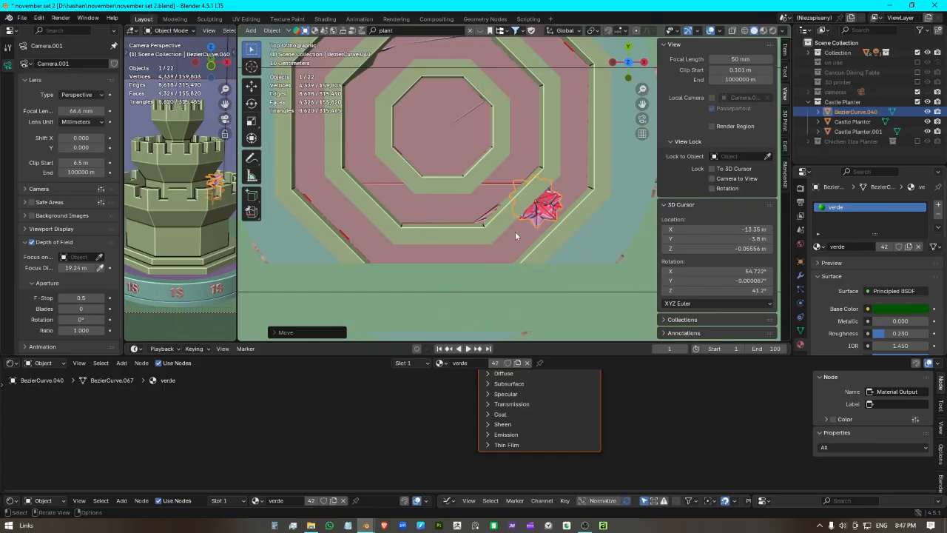
{"action": "scroll", "coordinate": [515, 231], "scroll_direction": "up", "scroll_amount": 3}
{"action": "key", "text": "shift+d"}
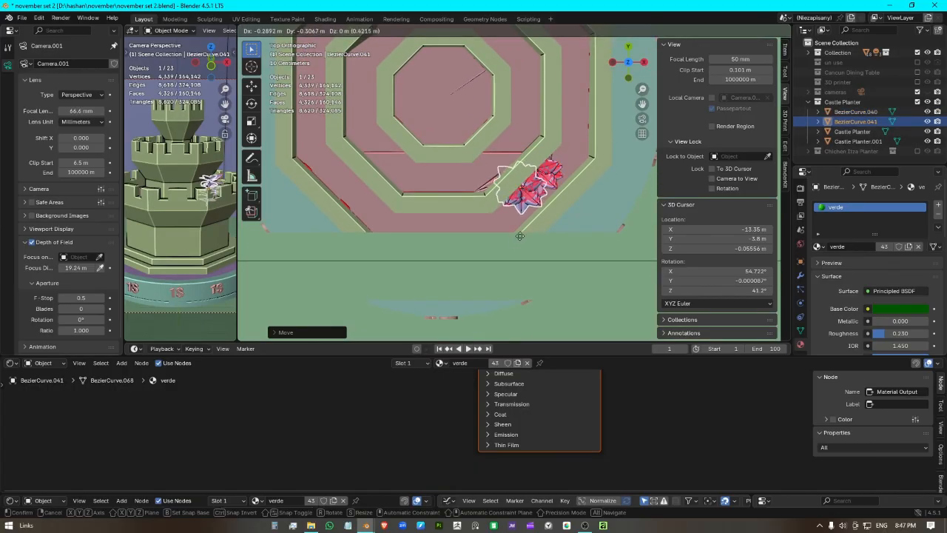
{"action": "left_click", "coordinate": [495, 253]}
{"action": "key", "text": "shift+d"}
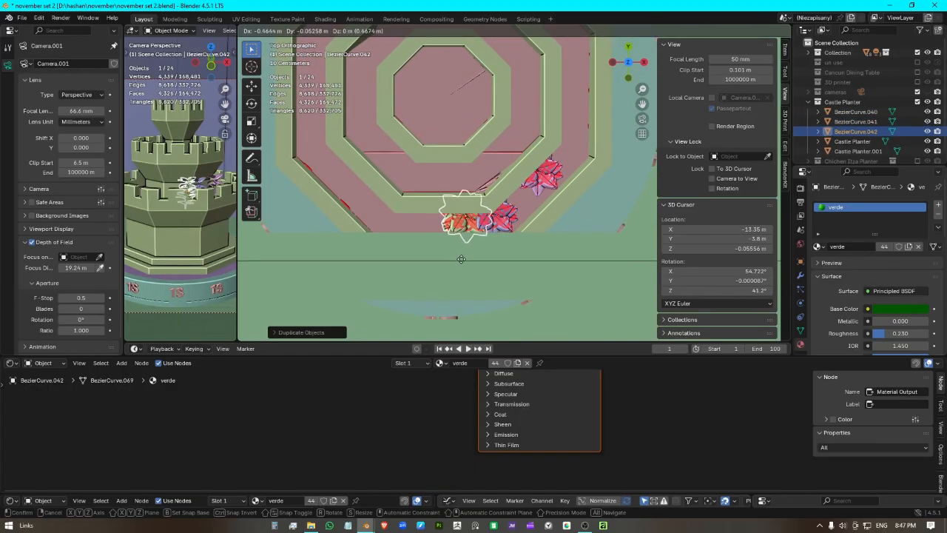
{"action": "left_click", "coordinate": [436, 261]}
{"action": "key", "text": "shift+d"}
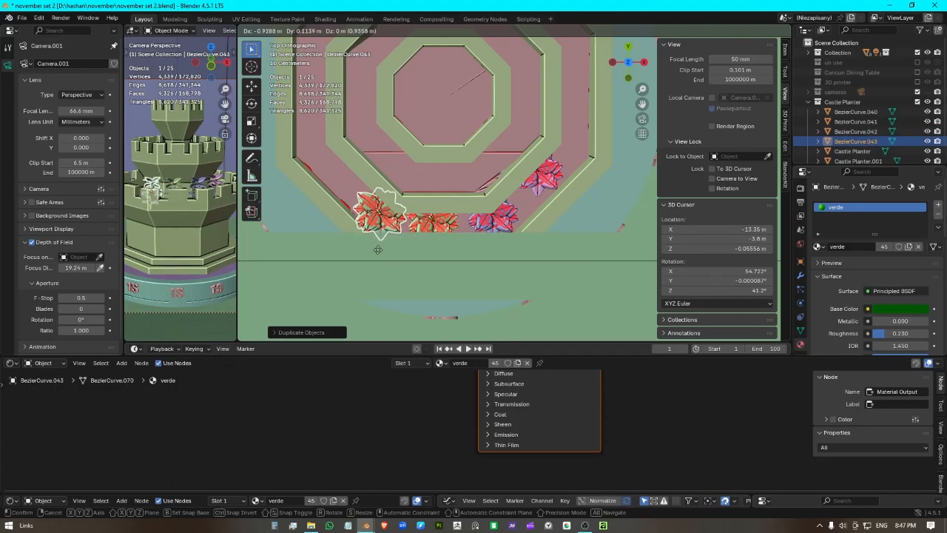
{"action": "left_click", "coordinate": [374, 247]}
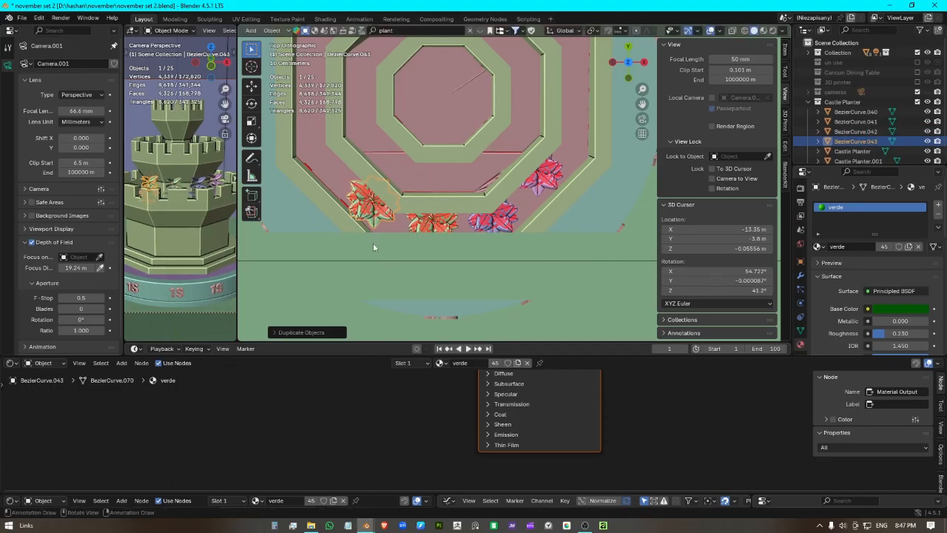
Step: Place three more plant copies around the -X side of the lower tier's soil ring
{"action": "key", "text": "shift+d"}
{"action": "left_click", "coordinate": [329, 192]}
{"action": "middle_click_drag", "start_coordinate": [338, 200], "coordinate": [393, 267], "text": "shift"}
{"action": "key", "text": "shift+d"}
{"action": "left_click", "coordinate": [375, 197]}
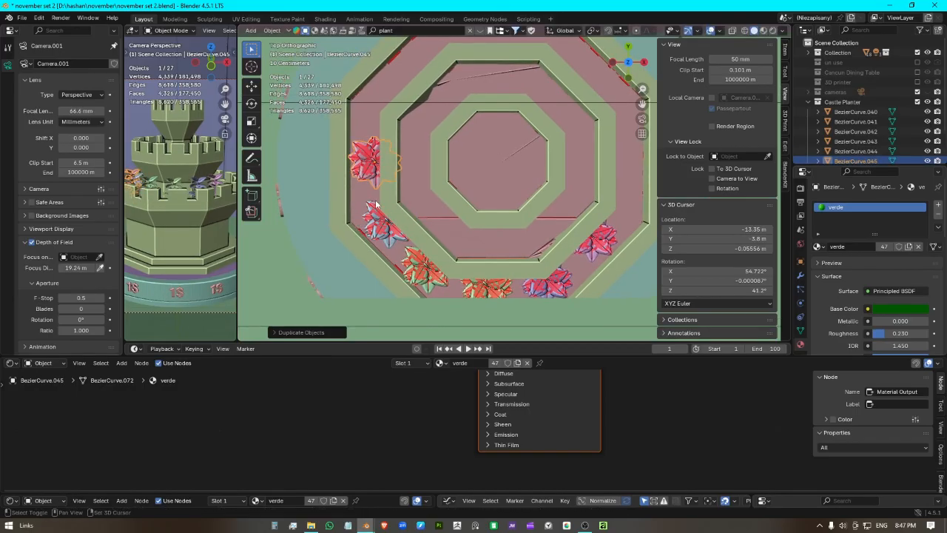
{"action": "key", "text": "shift+d"}
{"action": "left_click", "coordinate": [379, 153]}
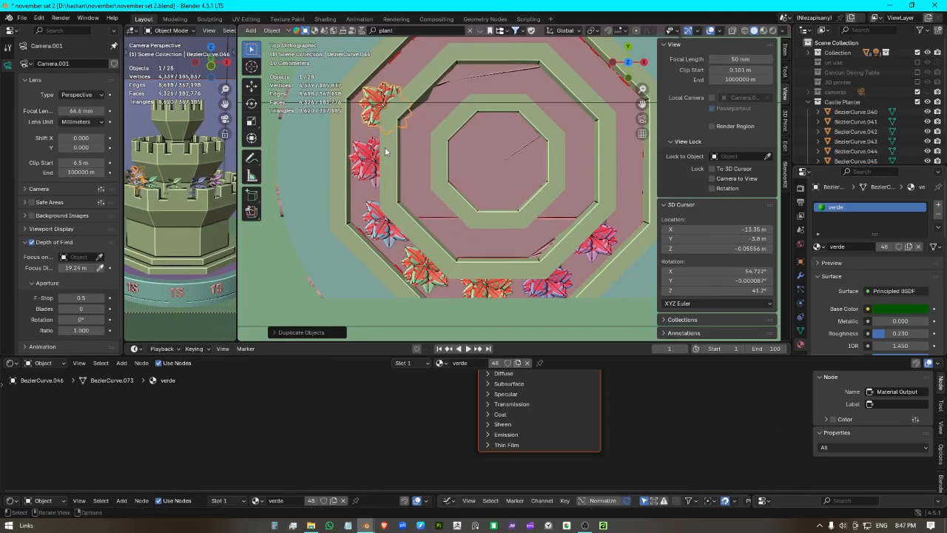
Step: Continue the lower ring with three plant copies, one on the back -X diagonal and two along the back side
{"action": "middle_click_drag", "start_coordinate": [379, 153], "coordinate": [373, 244], "text": "shift"}
{"action": "key", "text": "shift+d"}
{"action": "left_click", "coordinate": [422, 185]}
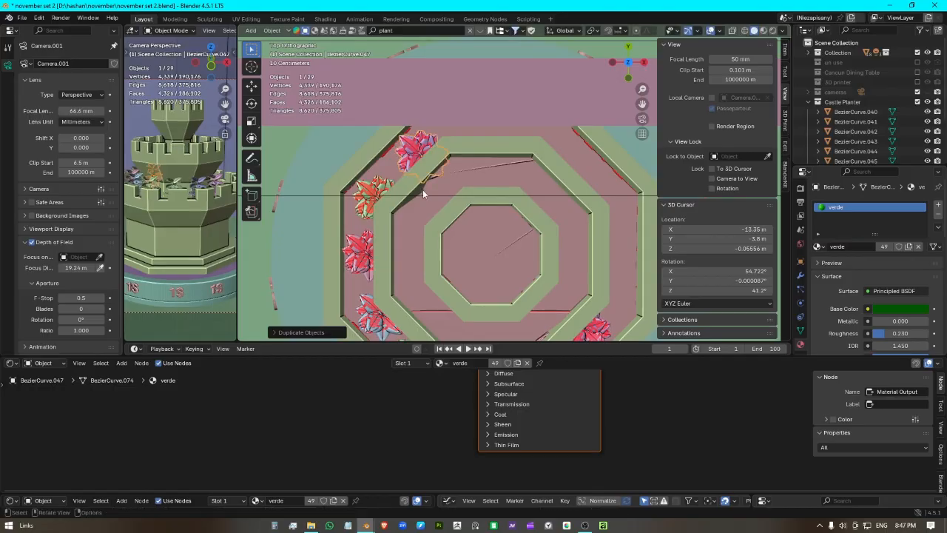
{"action": "key", "text": "shift+d"}
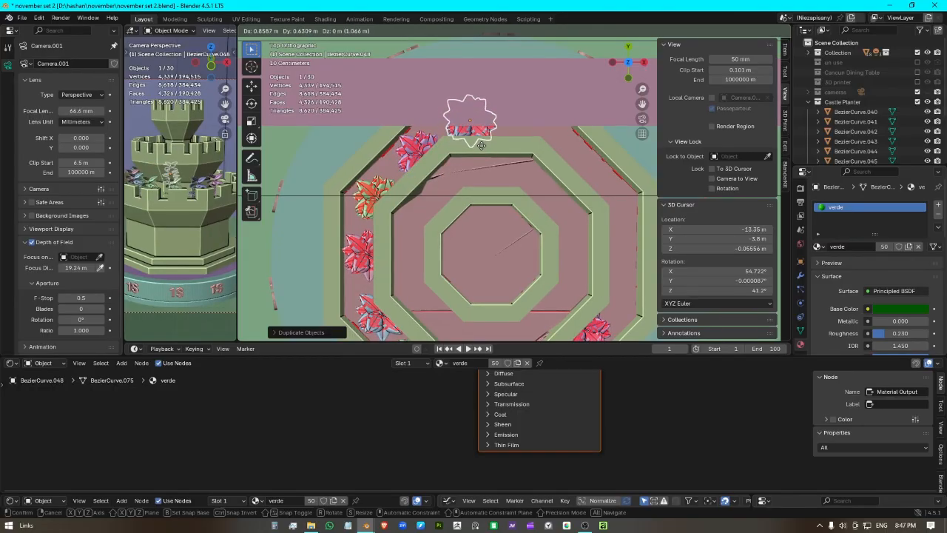
{"action": "left_click", "coordinate": [483, 152]}
{"action": "key", "text": "shift+d"}
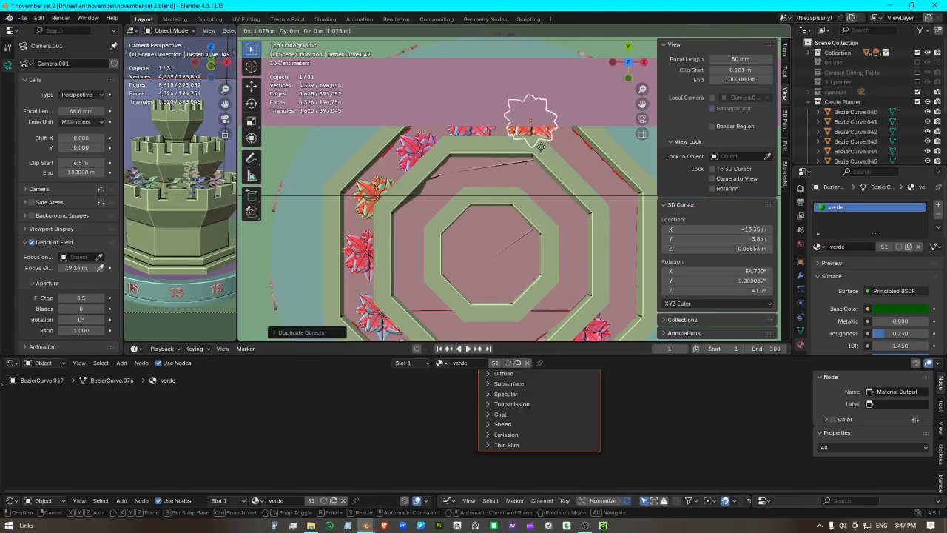
{"action": "left_click", "coordinate": [542, 154]}
Step: Complete the lower ring with three plant copies, one on the back +X diagonal and two along the +X side
{"action": "key", "text": "shift+d"}
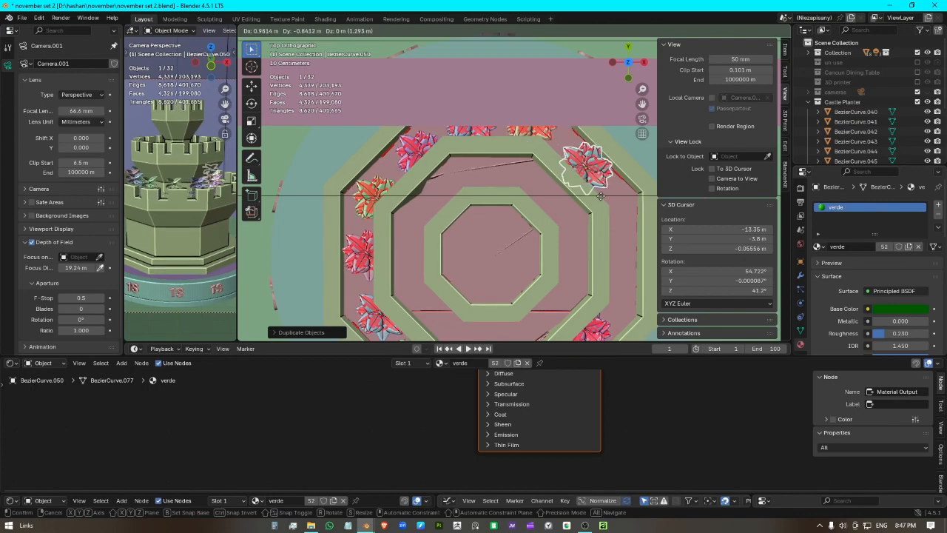
{"action": "left_click", "coordinate": [599, 200]}
{"action": "key", "text": "shift+d"}
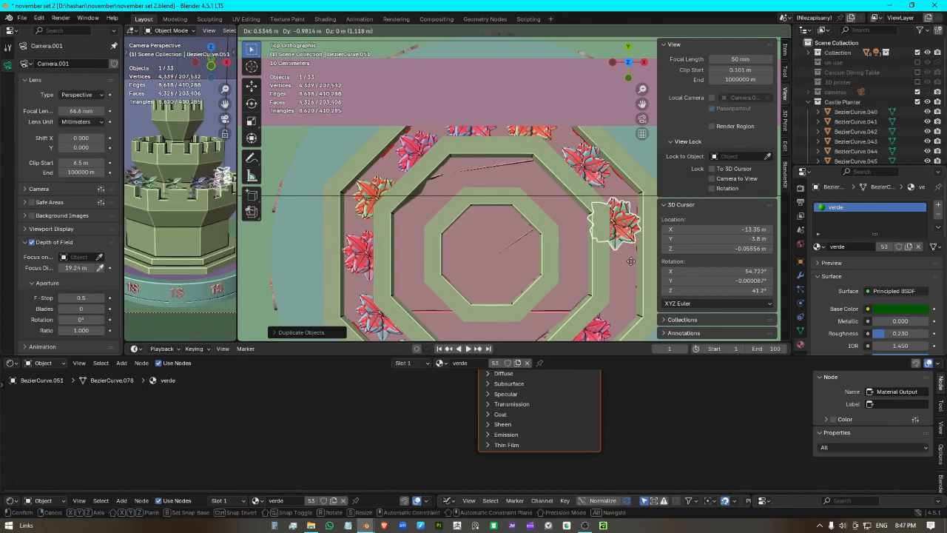
{"action": "left_click", "coordinate": [627, 255]}
{"action": "key", "text": "shift+d"}
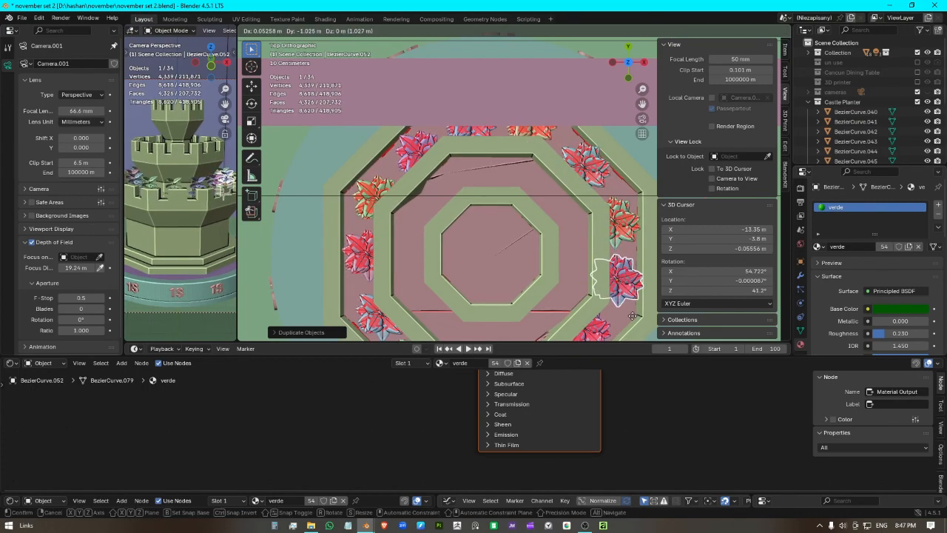
{"action": "left_click", "coordinate": [611, 314]}
Step: Duplicate a plant inward, raise it about 2.2 m to the middle tier, and lower it along Z into the soil there
{"action": "key", "text": "shift+d"}
{"action": "left_click", "coordinate": [584, 313]}
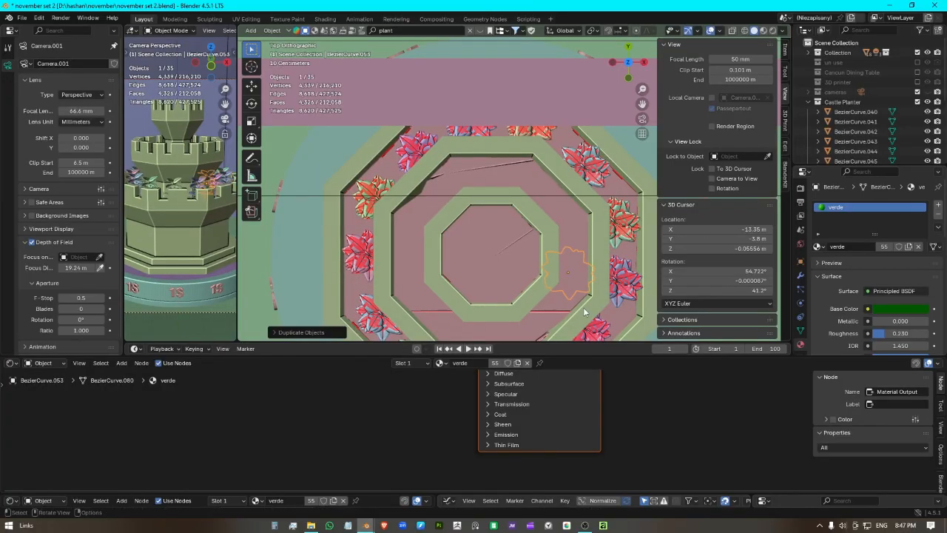
{"action": "key", "text": "KP_1"}
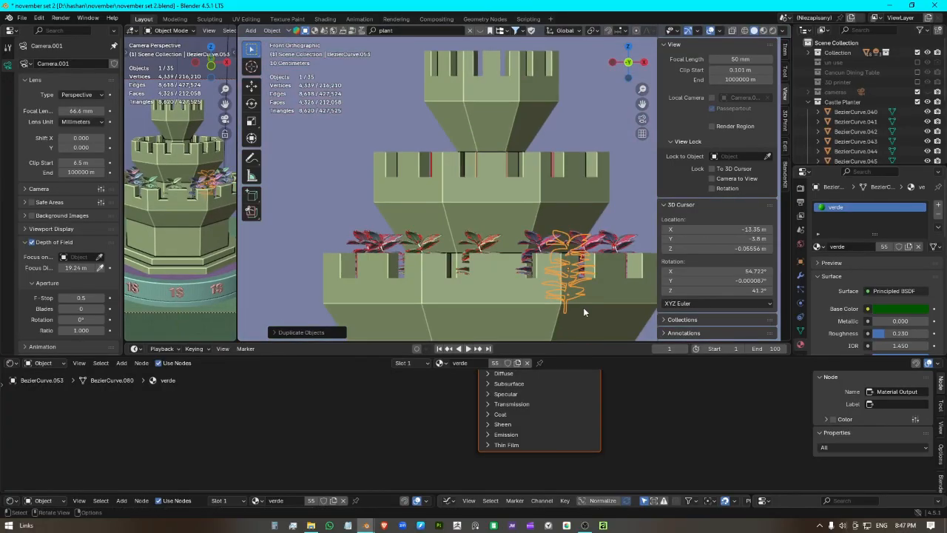
{"action": "key", "text": "g"}
{"action": "key", "text": "z"}
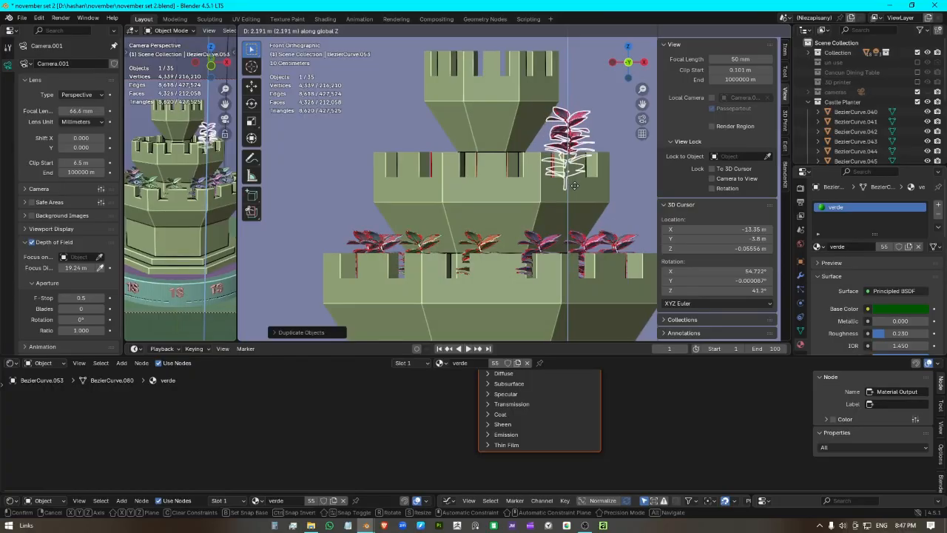
{"action": "left_click", "coordinate": [575, 186]}
{"action": "middle_click_drag", "start_coordinate": [575, 186], "coordinate": [580, 233]}
{"action": "key", "text": "g"}
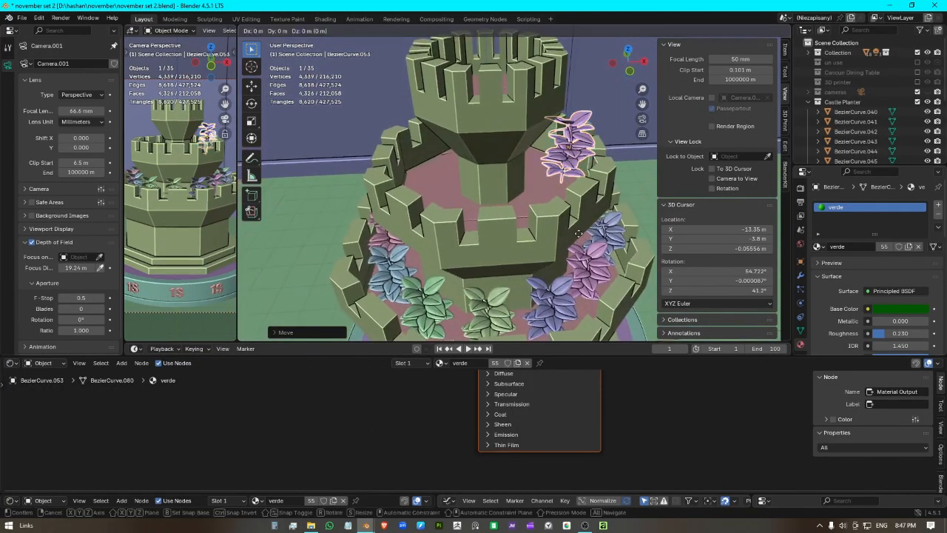
{"action": "key", "text": "z"}
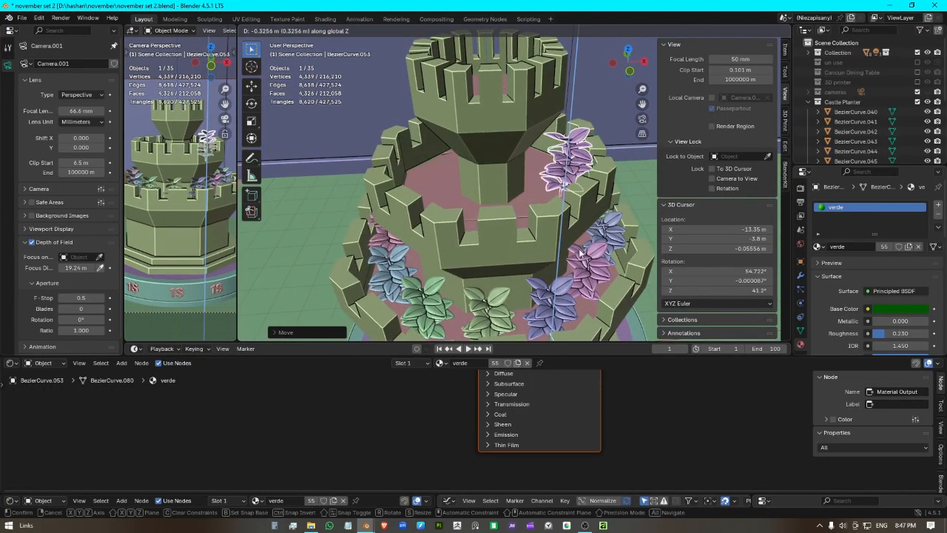
{"action": "left_click", "coordinate": [570, 253]}
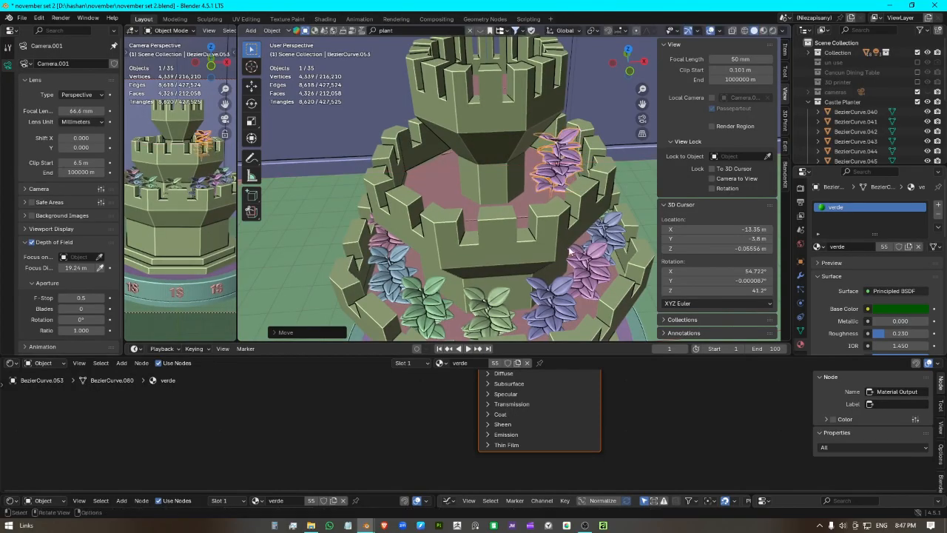
Step: Place three plant copies around the middle tier's soil ring: on the back +X diagonal, the back side and the back -X diagonal
{"action": "middle_click_drag", "start_coordinate": [570, 253], "coordinate": [511, 274]}
{"action": "key", "text": "KP_7"}
{"action": "key", "text": "shift+d"}
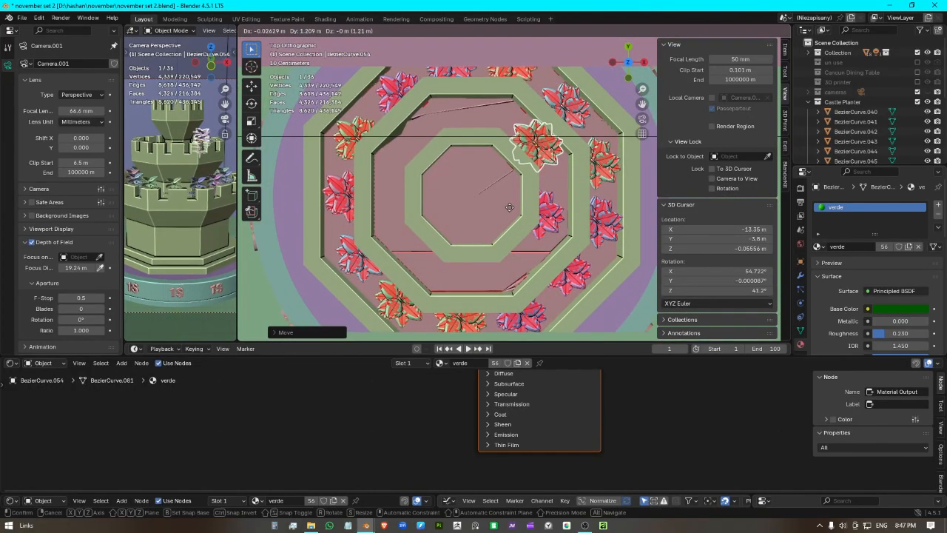
{"action": "left_click", "coordinate": [494, 202]}
{"action": "key", "text": "shift+d"}
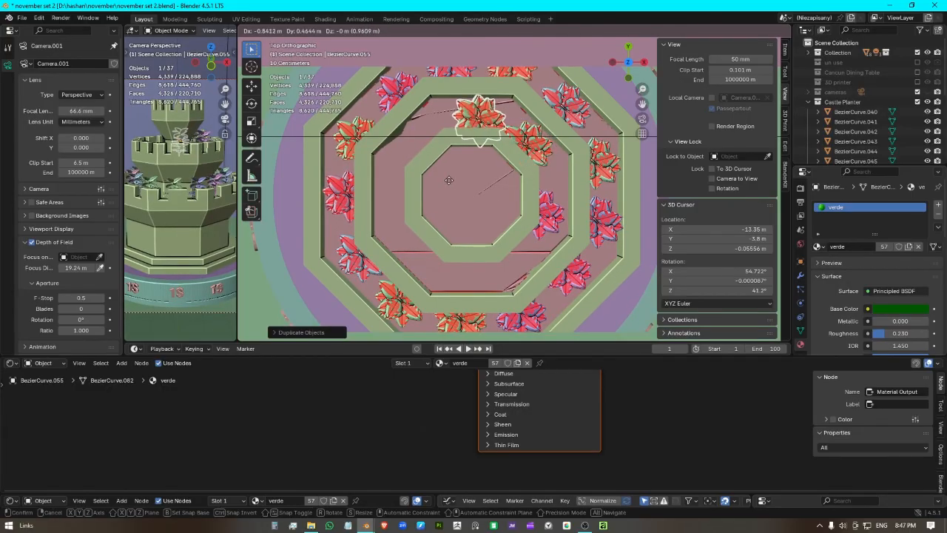
{"action": "left_click", "coordinate": [444, 182]}
{"action": "key", "text": "shift+d"}
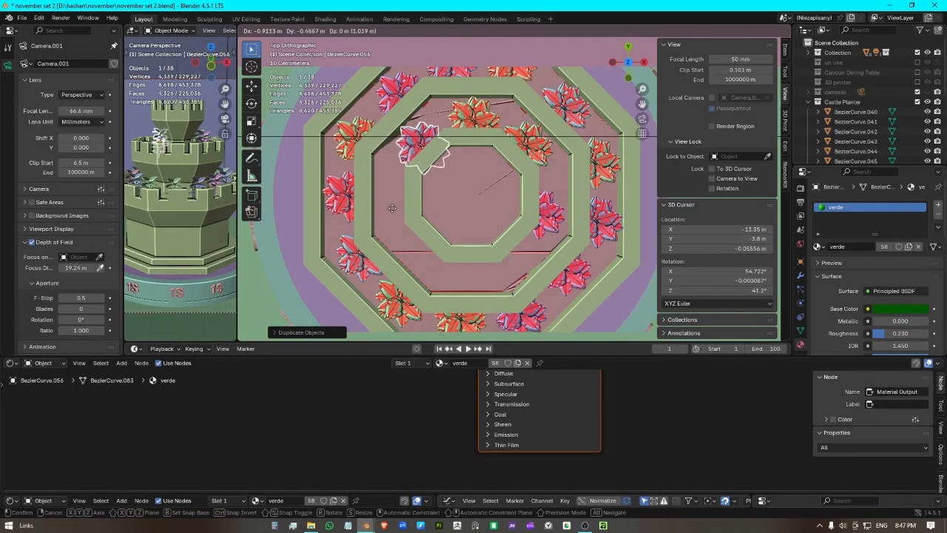
{"action": "left_click", "coordinate": [385, 197]}
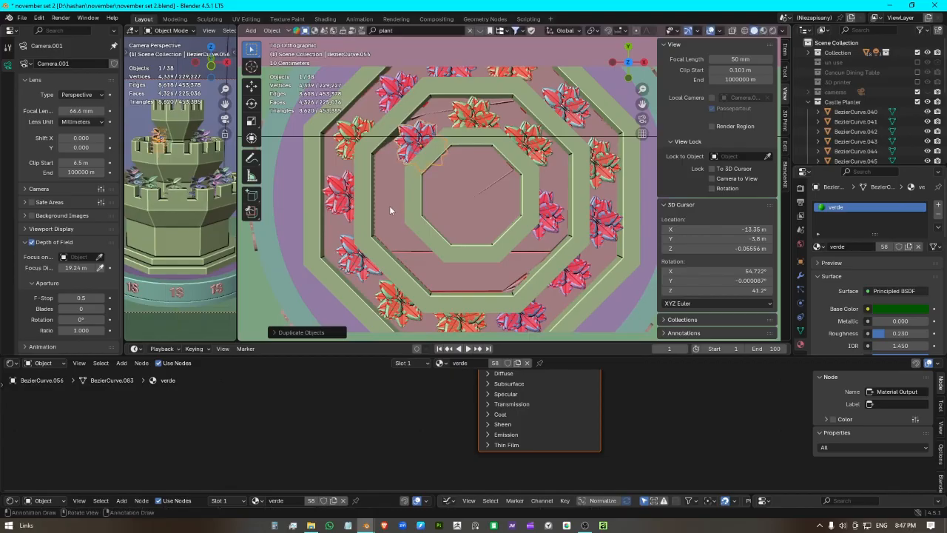
Step: Continue the middle ring with three plant copies on the -X side, the front -X diagonal and the front side
{"action": "key", "text": "shift+d"}
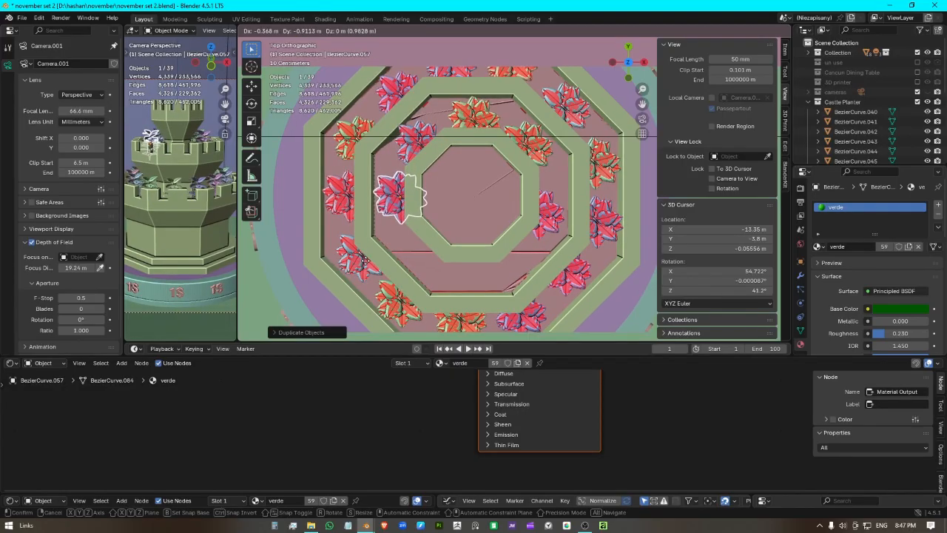
{"action": "left_click", "coordinate": [364, 260]}
{"action": "key", "text": "shift+d"}
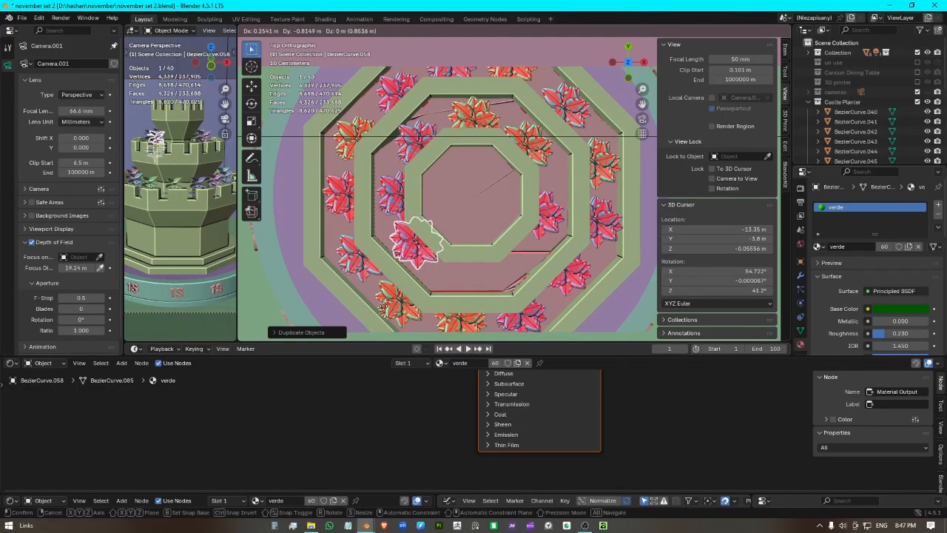
{"action": "left_click", "coordinate": [385, 304]}
{"action": "key", "text": "shift+d"}
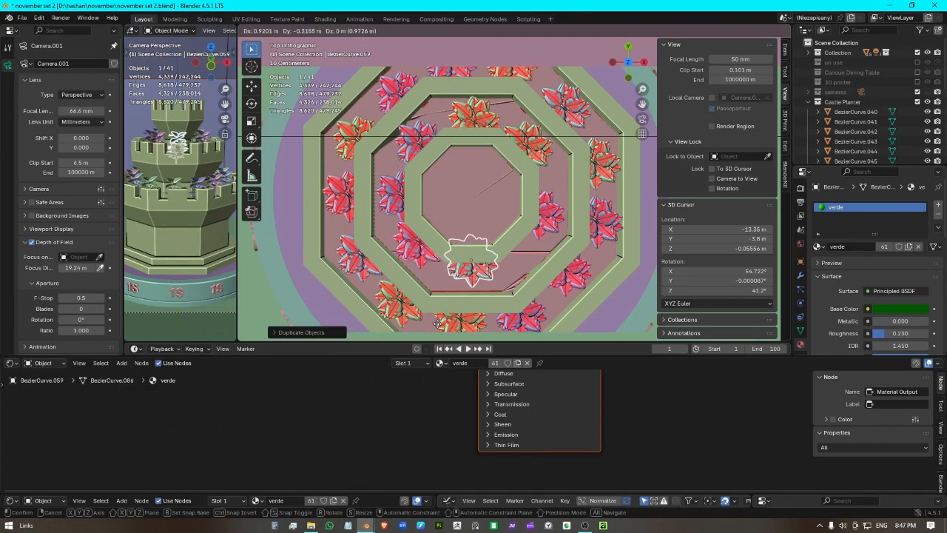
{"action": "left_click", "coordinate": [438, 321]}
Step: Duplicate the front plant, raise the copy about 2.25 m to the top tier, and center it within the octagonal tower
{"action": "middle_click_drag", "start_coordinate": [438, 321], "coordinate": [478, 256]}
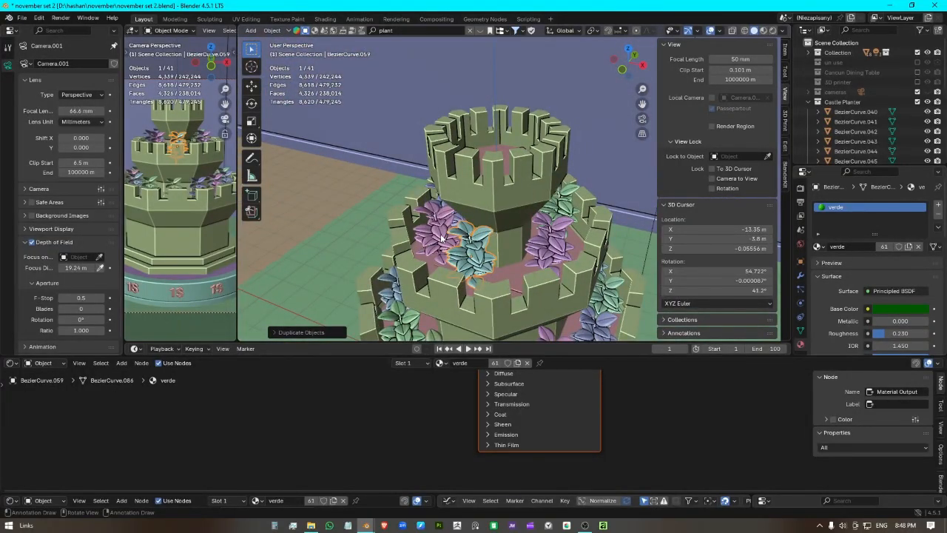
{"action": "key", "text": "KP_1"}
{"action": "key", "text": "shift+d"}
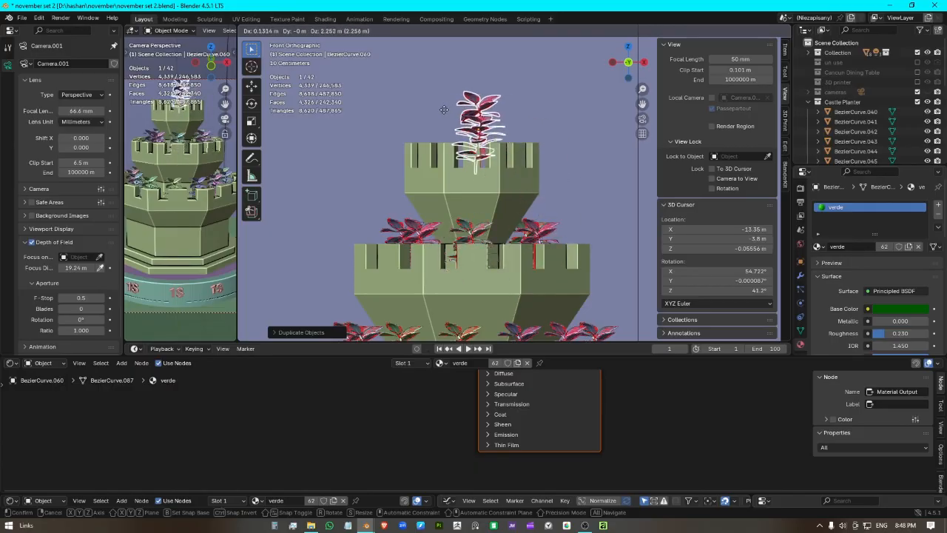
{"action": "left_click", "coordinate": [441, 114]}
{"action": "key", "text": "KP_7"}
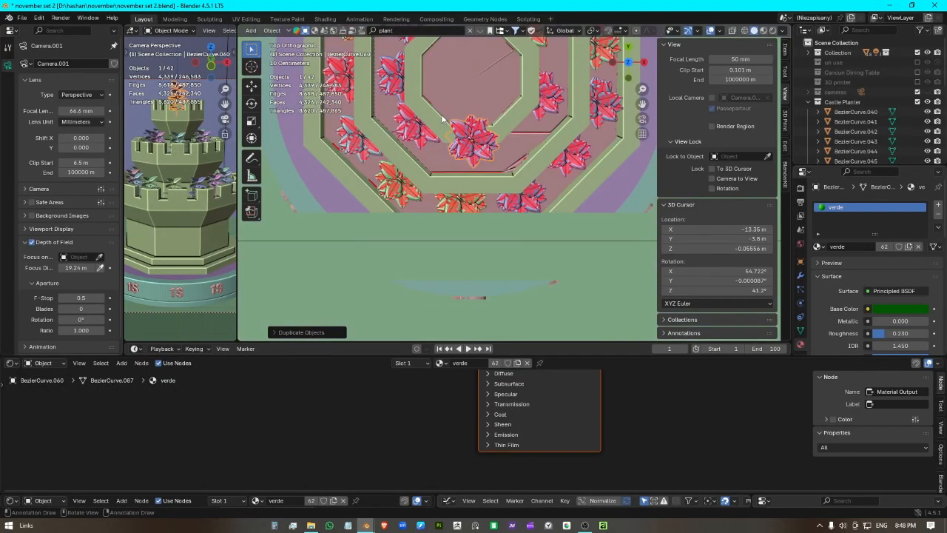
{"action": "middle_click_drag", "start_coordinate": [475, 102], "coordinate": [465, 162], "text": "shift"}
{"action": "key", "text": "g"}
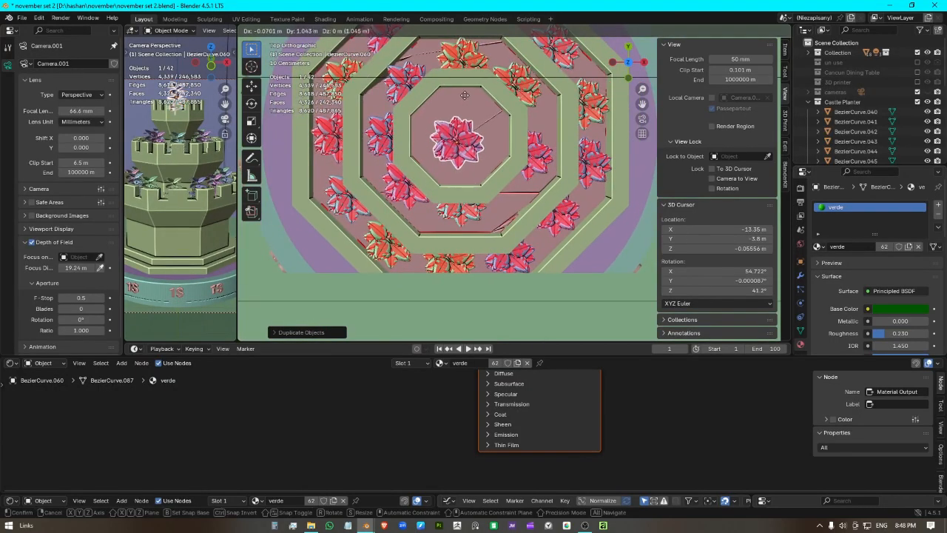
{"action": "left_click", "coordinate": [467, 97]}
Step: Scale the top tier's plant up to about 1.6 times, rotate it, and adjust its position in the soil
{"action": "key", "text": "s"}
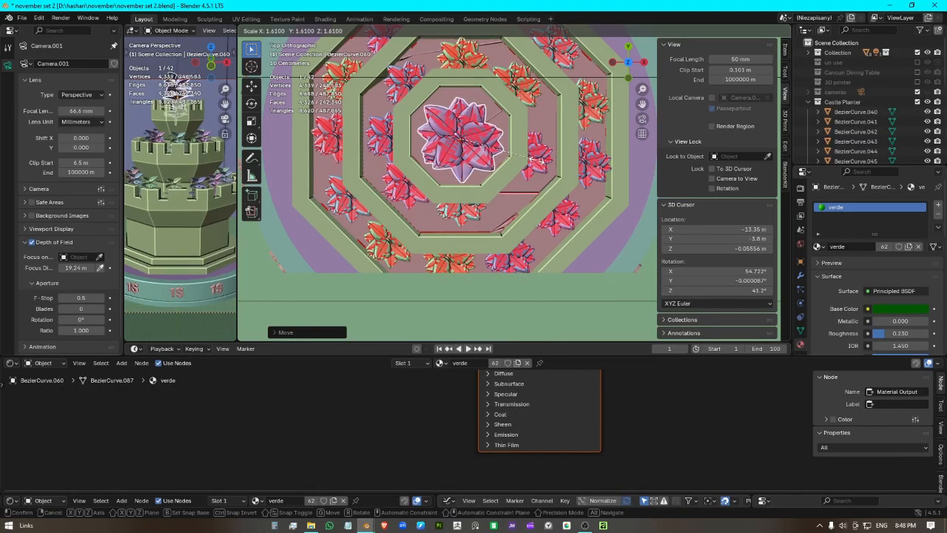
{"action": "left_click", "coordinate": [538, 164]}
{"action": "key", "text": "r"}
{"action": "middle_click_drag", "start_coordinate": [487, 184], "coordinate": [511, 129]}
{"action": "key", "text": "g"}
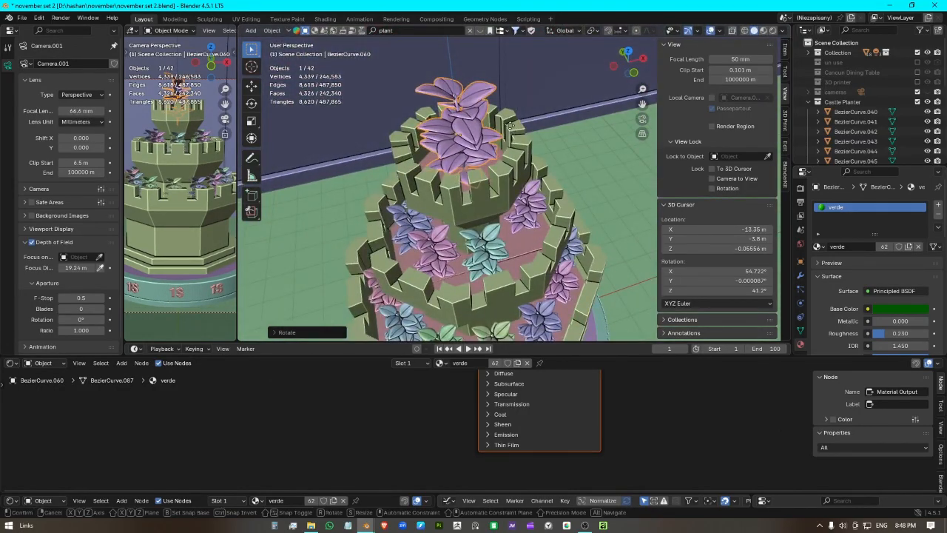
{"action": "left_click", "coordinate": [514, 120]}
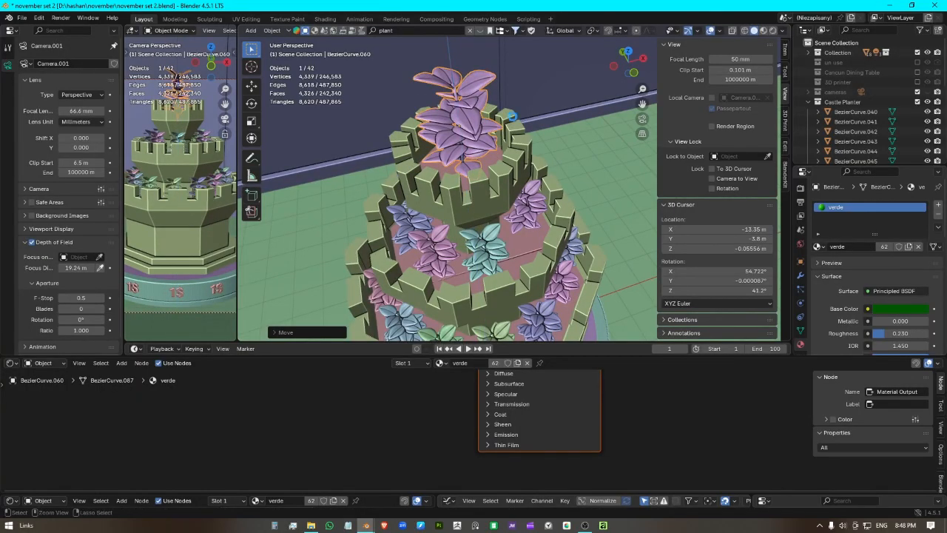
Step: Look through the scene camera, select Camera.001 from the cameras collection, and reduce its focal length to about 63.3 mm
{"action": "middle_click_drag", "start_coordinate": [529, 103], "coordinate": [506, 164]}
{"action": "left_click", "coordinate": [649, 122]}
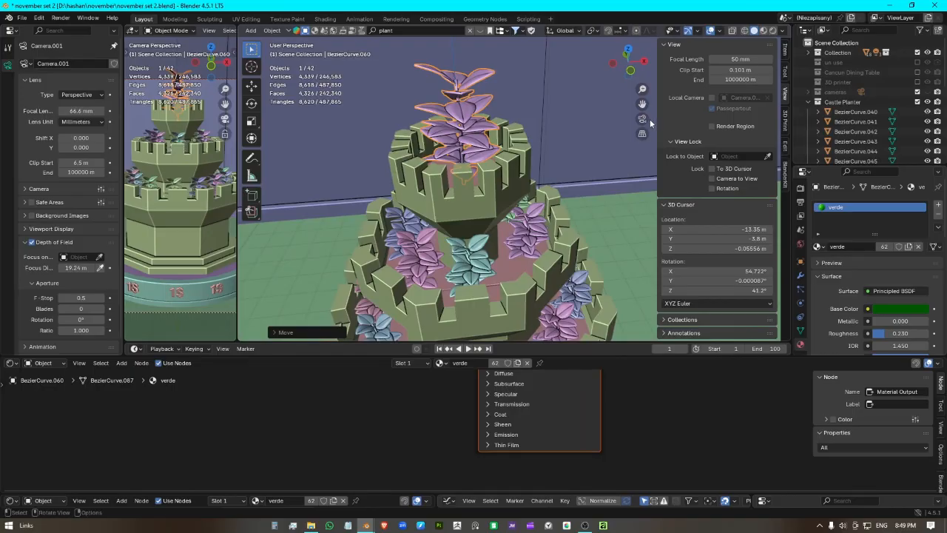
{"action": "left_click", "coordinate": [644, 122]}
{"action": "scroll", "coordinate": [474, 220], "scroll_direction": "down", "scroll_amount": 2}
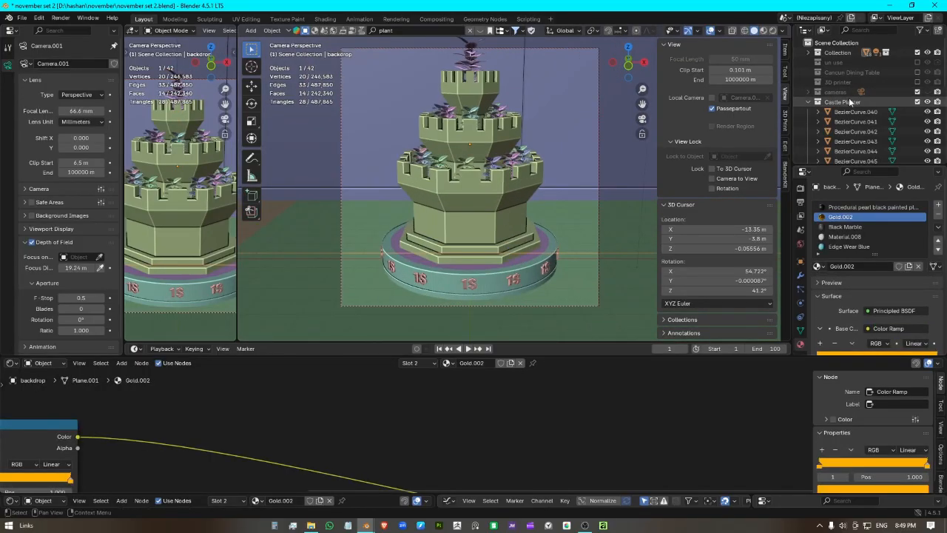
{"action": "left_click", "coordinate": [807, 102]}
{"action": "left_click", "coordinate": [918, 92]}
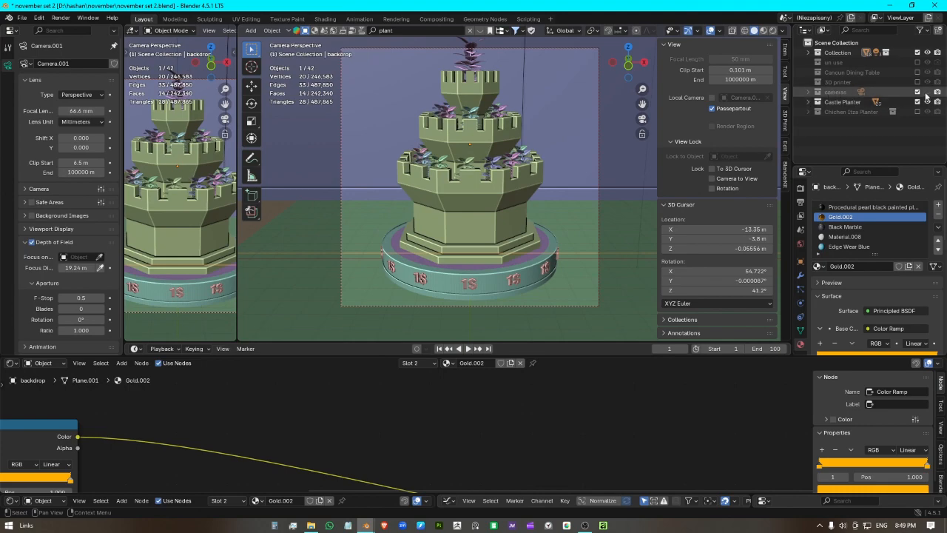
{"action": "left_click", "coordinate": [808, 91]}
{"action": "left_click", "coordinate": [840, 102]}
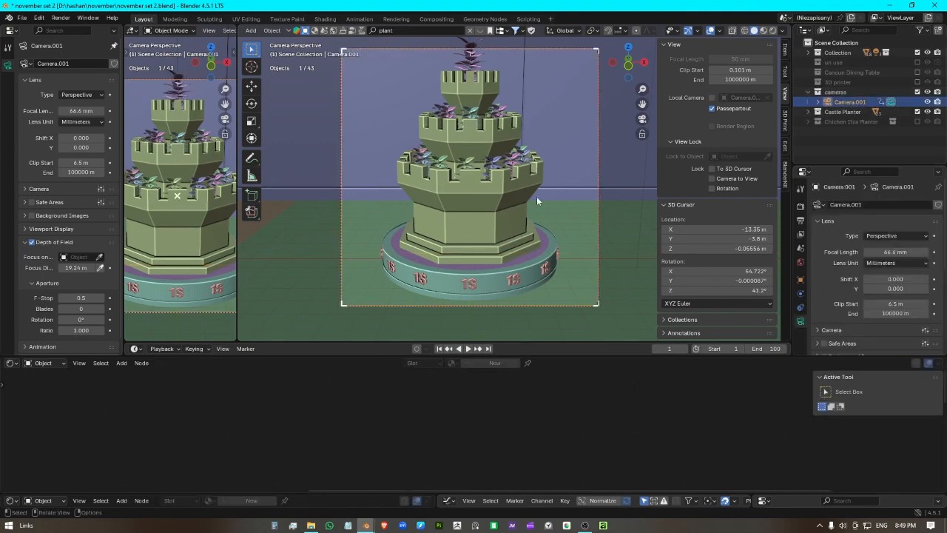
{"action": "right_click", "coordinate": [538, 196]}
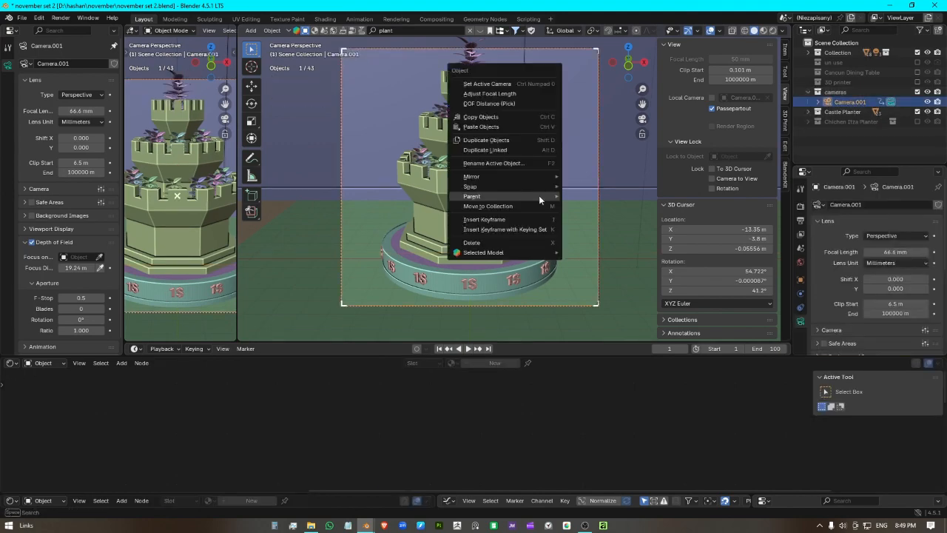
{"action": "left_click", "coordinate": [524, 91]}
Step: Raise the camera about 0.3 m along Z and set its focal length to 62.6 mm to frame the whole planter
{"action": "key", "text": "g"}
{"action": "key", "text": "z"}
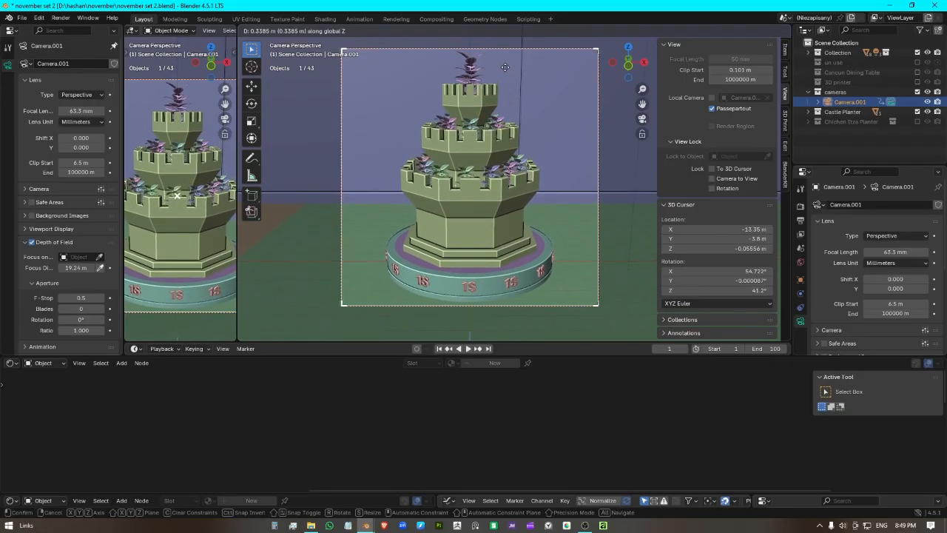
{"action": "left_click", "coordinate": [502, 73]}
{"action": "right_click", "coordinate": [500, 73]}
{"action": "left_click", "coordinate": [500, 73]}
{"action": "left_click", "coordinate": [497, 74]}
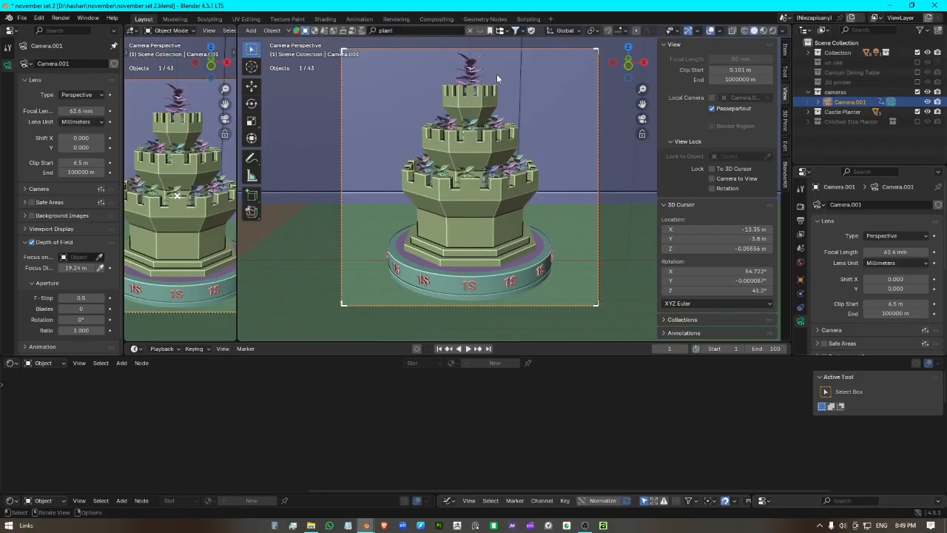
{"action": "key", "text": "g"}
{"action": "left_click", "coordinate": [496, 73]}
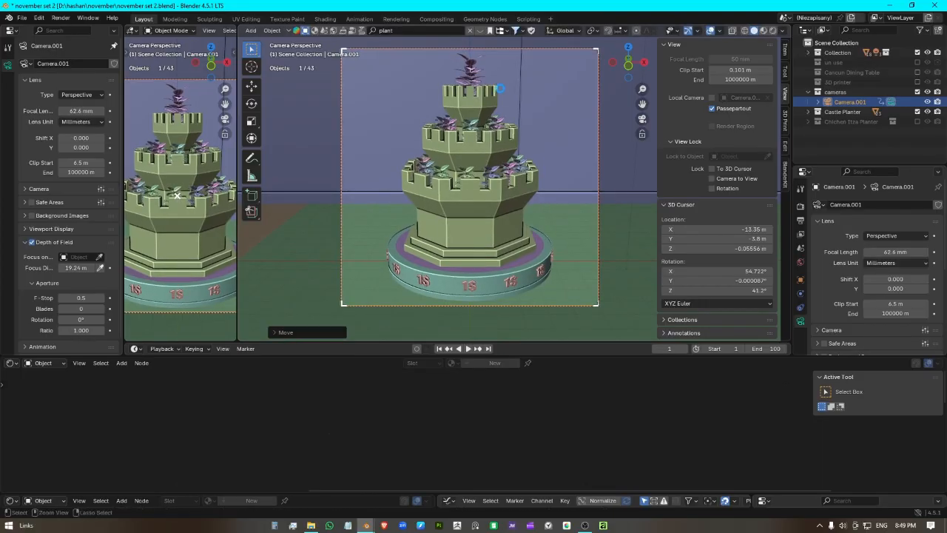
Step: Save the file, then preview the animation and return to the first frame
{"action": "key", "text": "ctrl+s"}
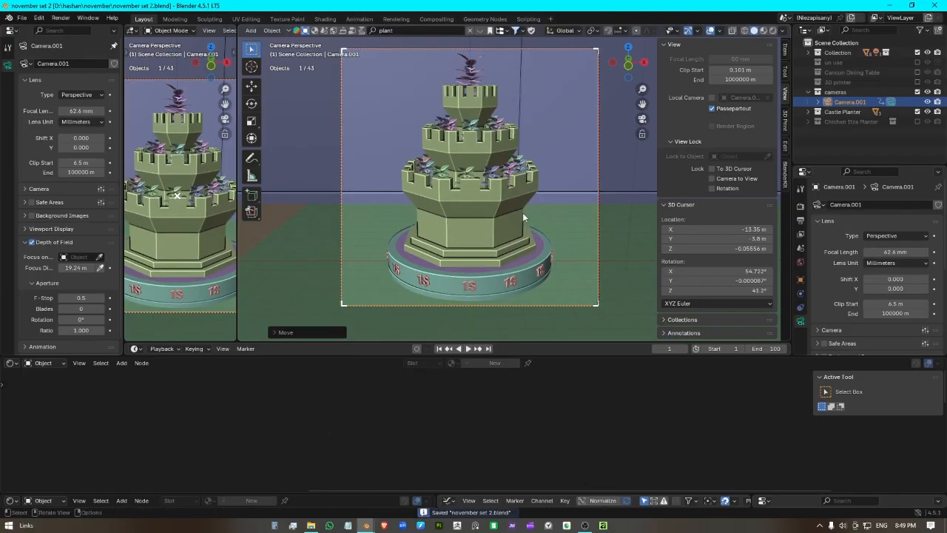
{"action": "key", "text": "space"}
{"action": "left_click", "coordinate": [438, 348]}
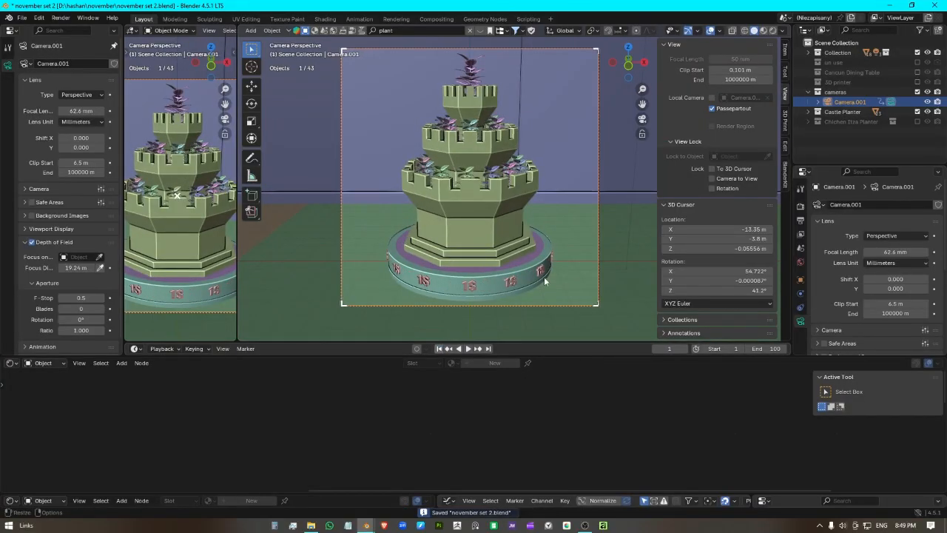
Step: Parent all objects of the Castle Planter collection to the turntable's logo object, and play the animation to check the rotation
{"action": "right_click", "coordinate": [834, 111]}
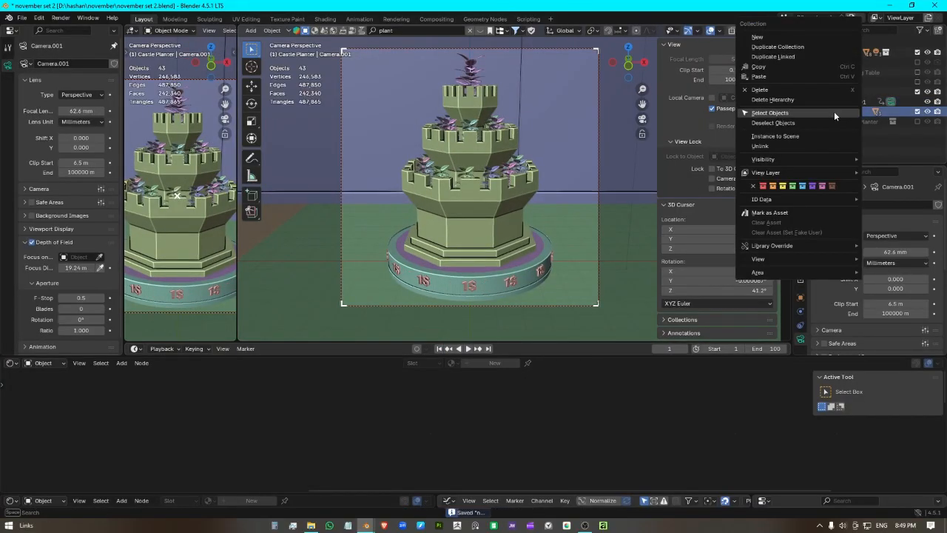
{"action": "left_click", "coordinate": [833, 112]}
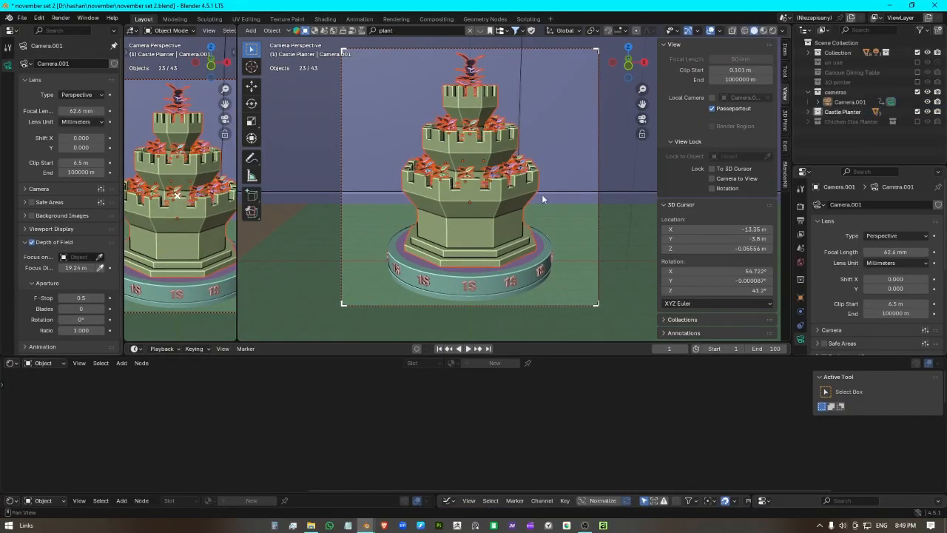
{"action": "left_click", "coordinate": [527, 263], "text": "shift"}
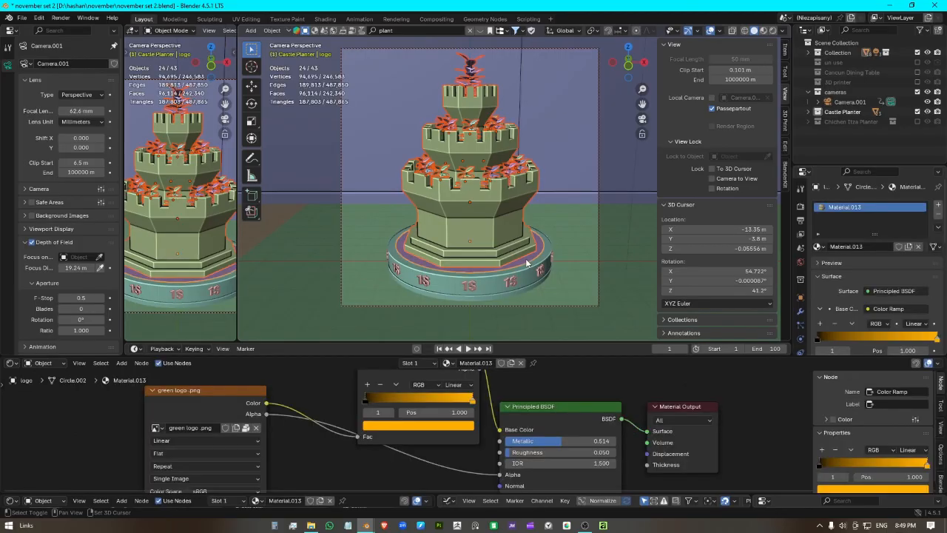
{"action": "key", "text": "ctrl+p"}
{"action": "left_click", "coordinate": [502, 299]}
{"action": "key", "text": "space"}
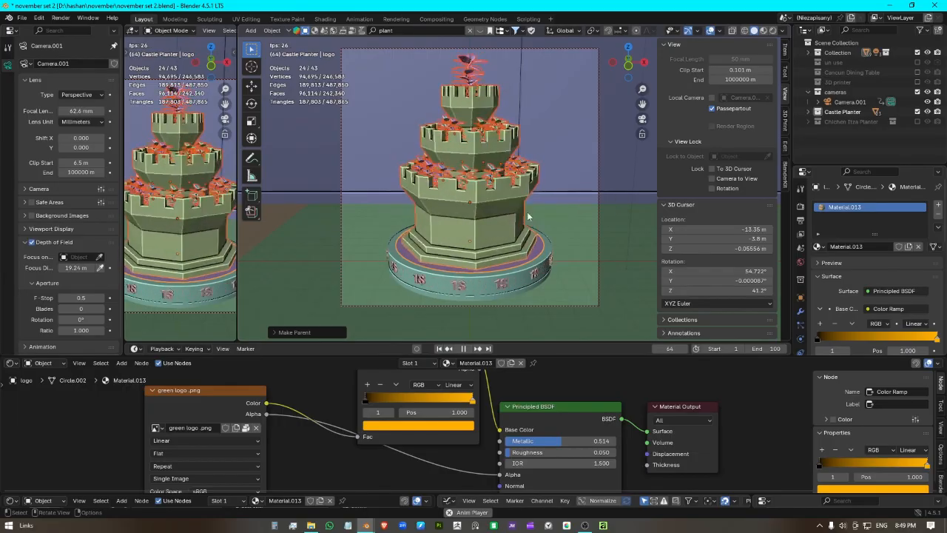
{"action": "key", "text": "space"}
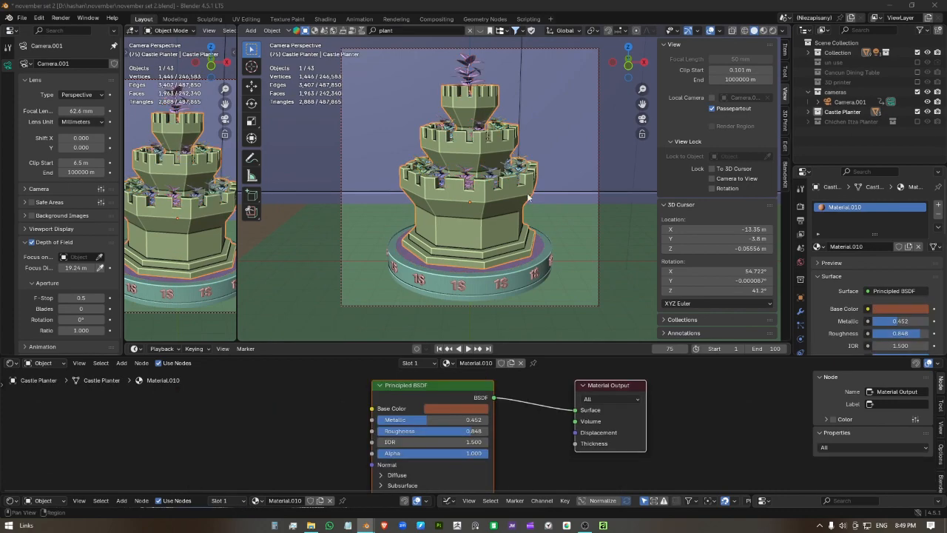
Step: Change the base color of the castle's Material.010 to a muted gray, about #88887A
{"action": "left_click", "coordinate": [911, 311]}
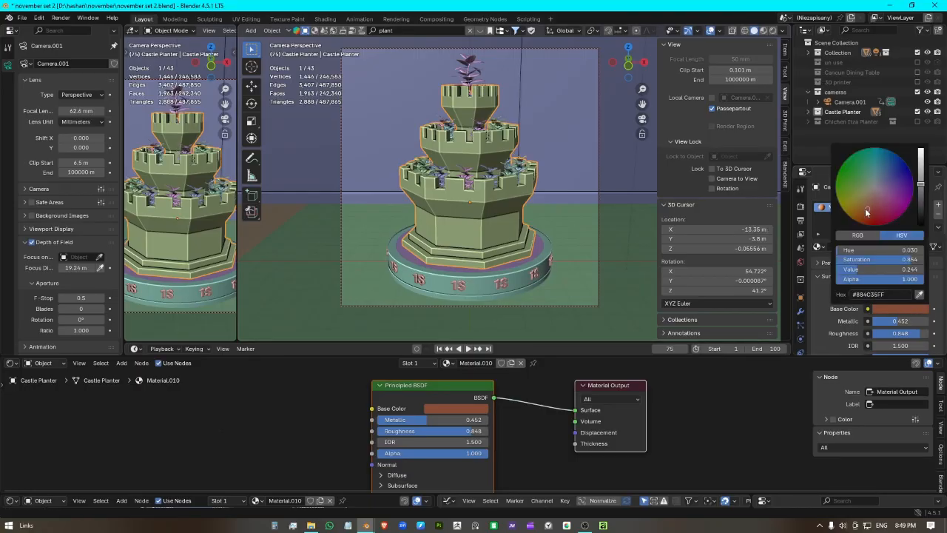
{"action": "left_click_drag", "start_coordinate": [867, 208], "coordinate": [870, 203]}
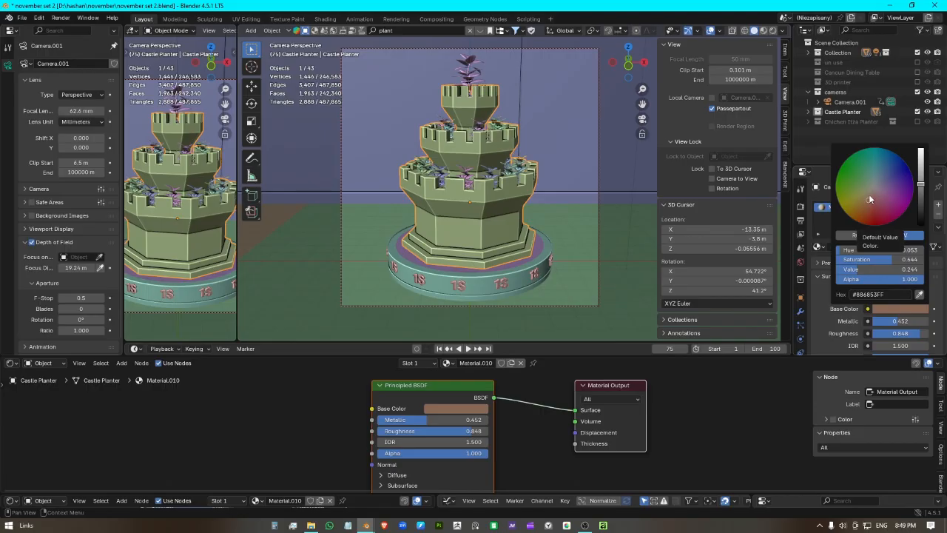
{"action": "left_click", "coordinate": [871, 188]}
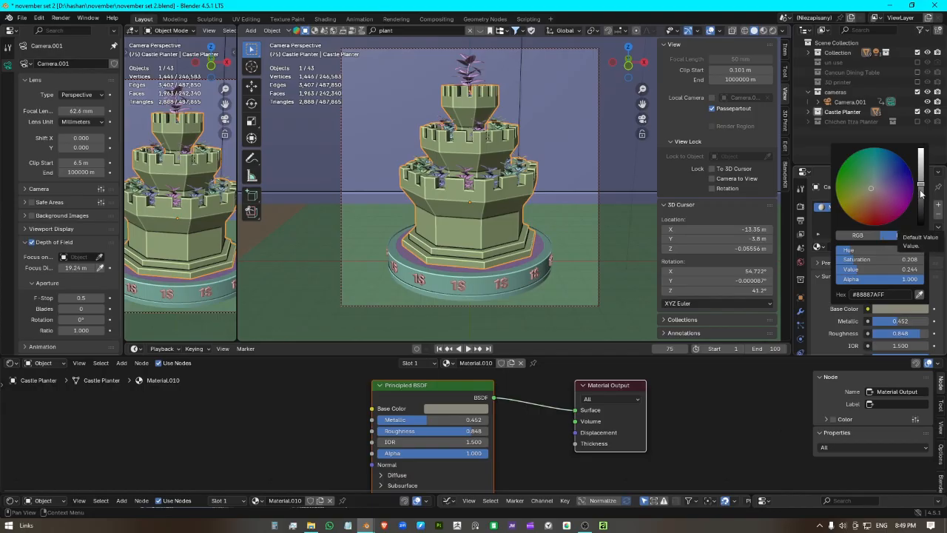
{"action": "left_click_drag", "start_coordinate": [921, 192], "coordinate": [924, 203]}
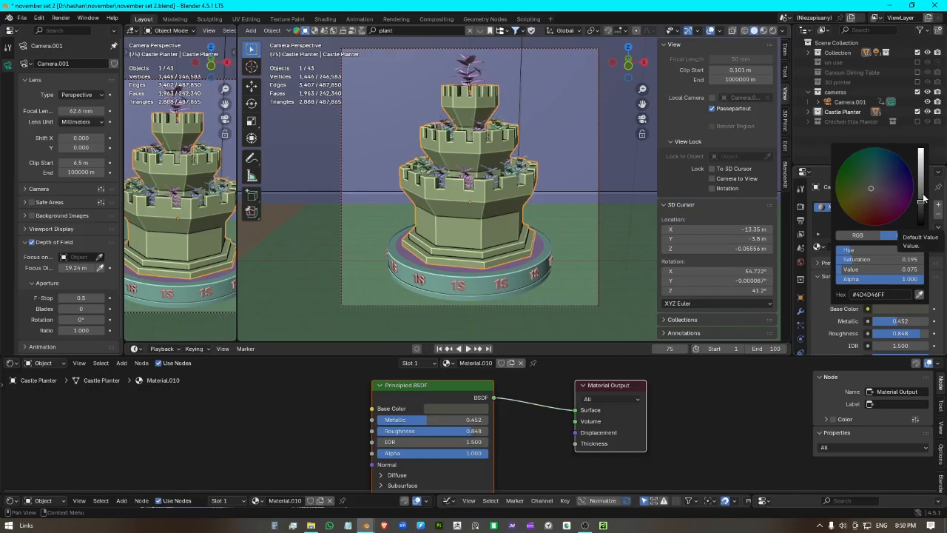
{"action": "left_click_drag", "start_coordinate": [923, 198], "coordinate": [924, 189]}
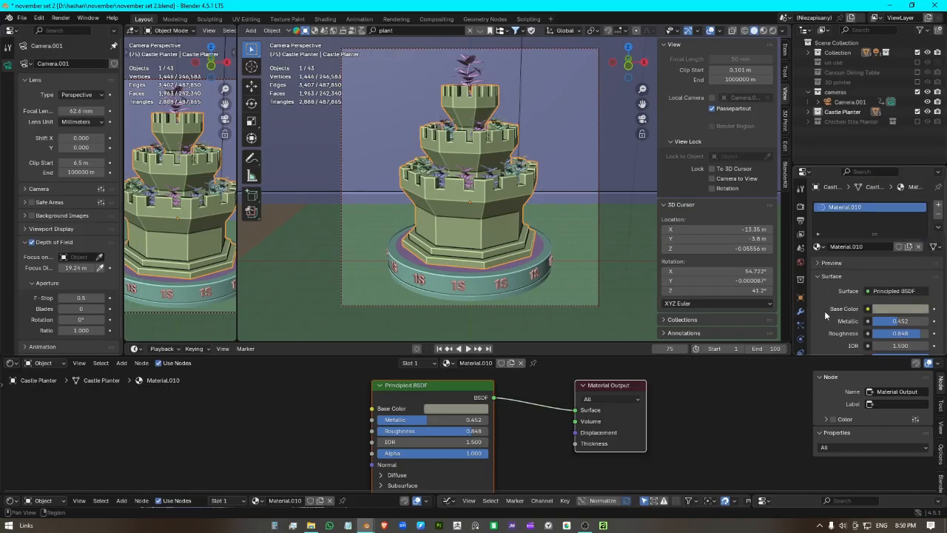
Step: Set the castle material's subsurface weight to 0.652 and darken its base color to #54544B
{"action": "scroll", "coordinate": [826, 316], "scroll_direction": "down", "scroll_amount": 2}
{"action": "left_click_drag", "start_coordinate": [892, 302], "coordinate": [897, 302]}
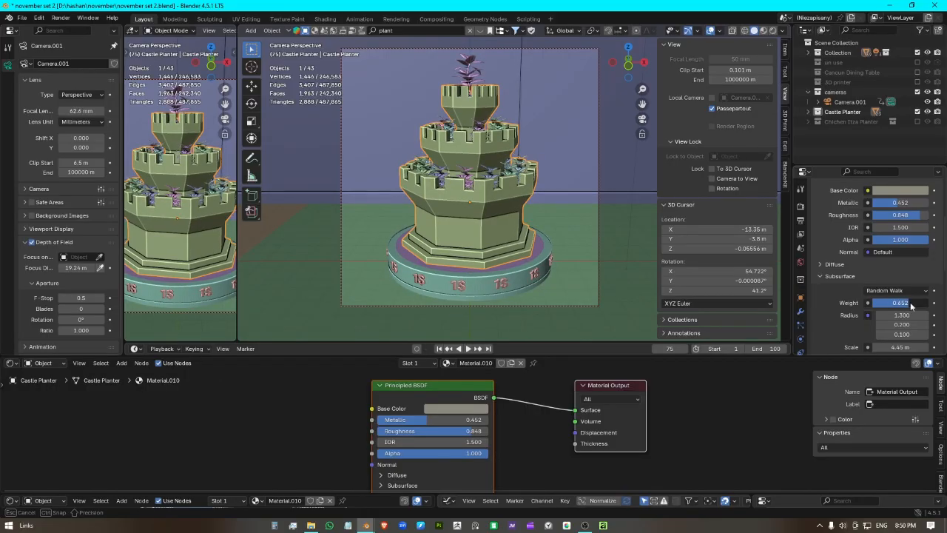
{"action": "left_click", "coordinate": [916, 191]}
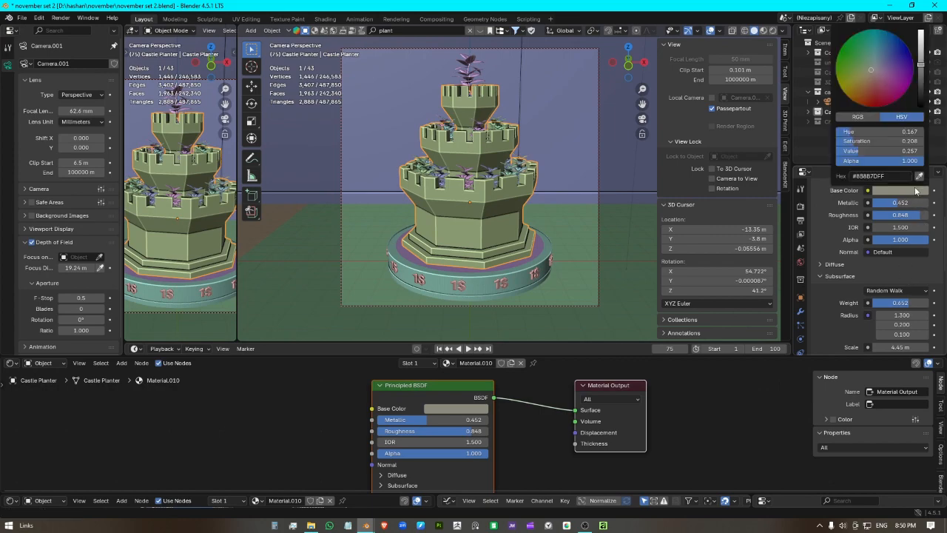
{"action": "left_click", "coordinate": [921, 83]}
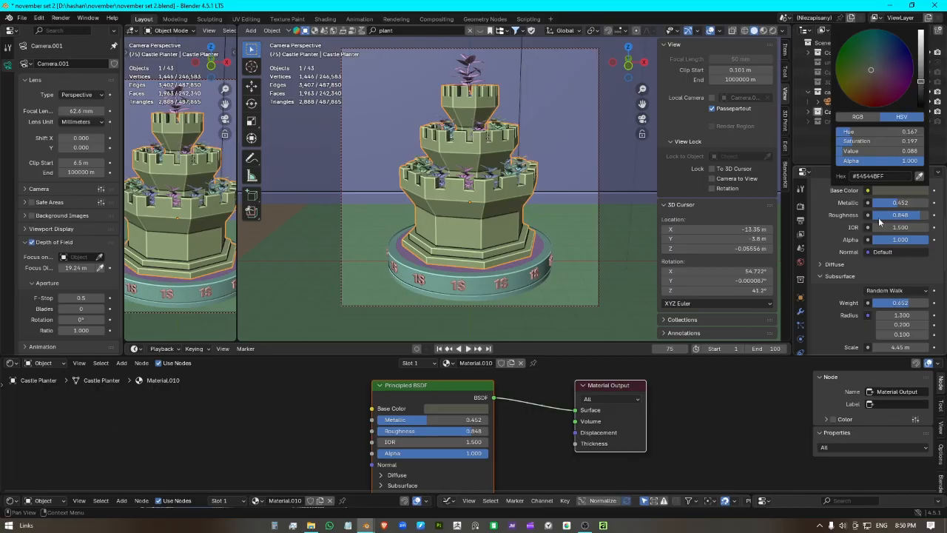
Step: Set the castle material's subsurface scale to 0.65 m and save the file
{"action": "scroll", "coordinate": [893, 300], "scroll_direction": "down", "scroll_amount": 4}
{"action": "left_click_drag", "start_coordinate": [897, 268], "coordinate": [933, 268]}
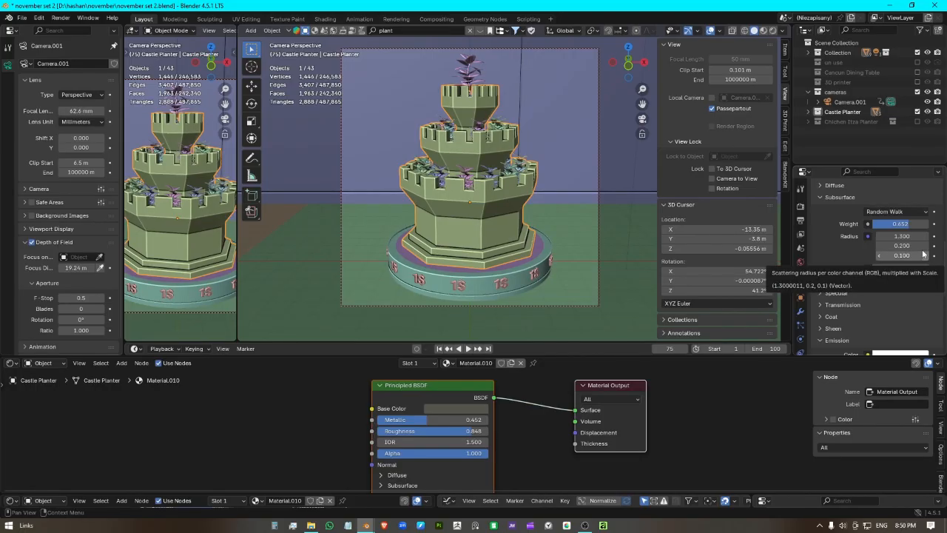
{"action": "mouse_move", "coordinate": [897, 268]}
{"action": "left_mouse_down"}
{"action": "mouse_move", "coordinate": [837, 268]}
{"action": "mouse_move", "coordinate": [897, 267]}
{"action": "left_mouse_up"}
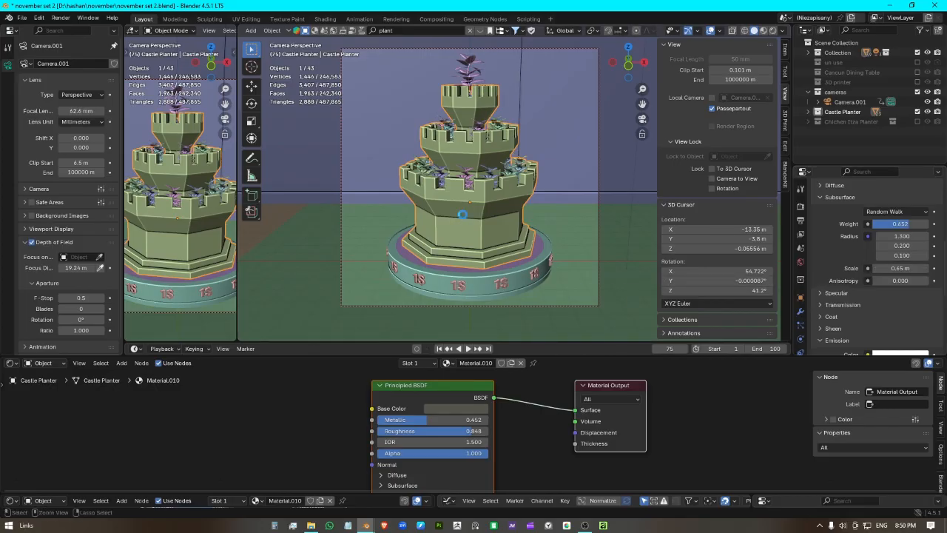
{"action": "key", "text": "ctrl+s"}
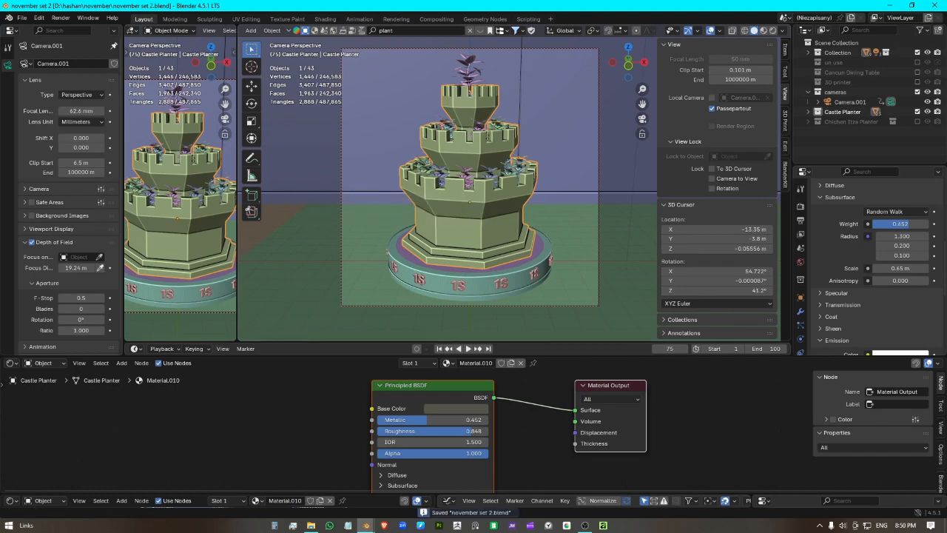
Step: Point the render output path to the Castle Planter's Video folder and save the file
{"action": "left_click", "coordinate": [799, 224]}
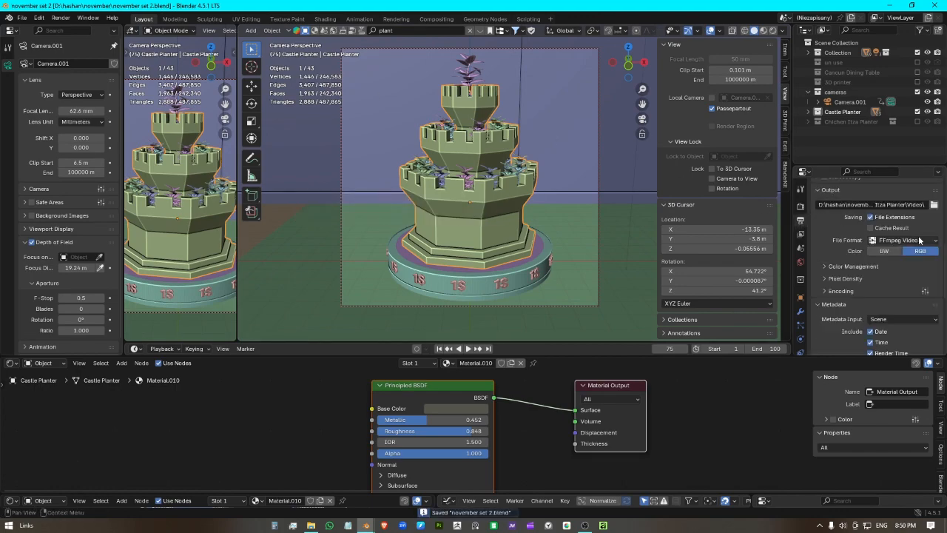
{"action": "left_click", "coordinate": [933, 204]}
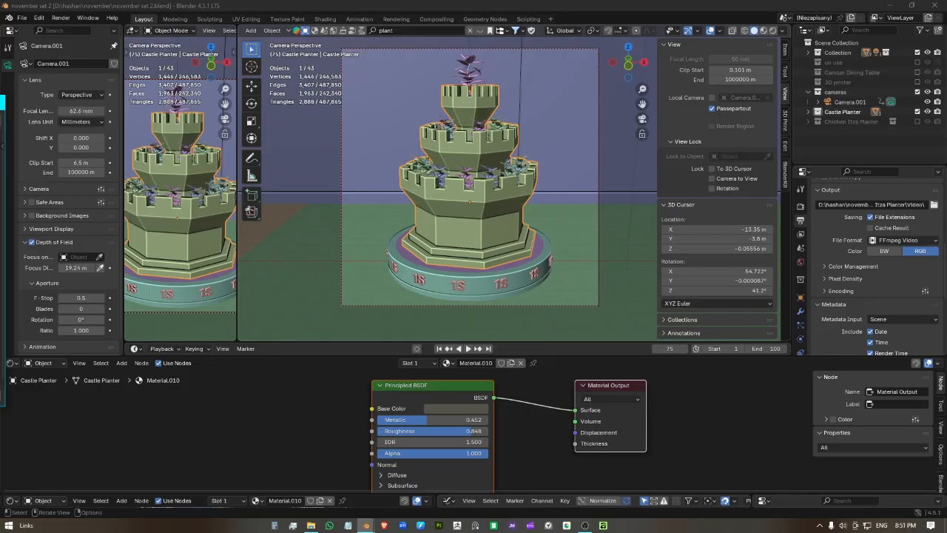
{"action": "key", "text": "Return"}
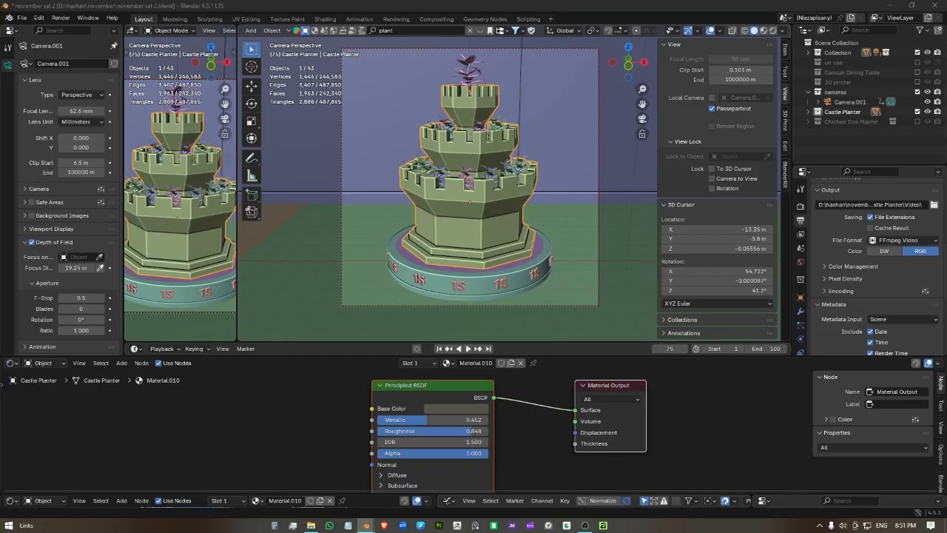
{"action": "key", "text": "ctrl+s"}
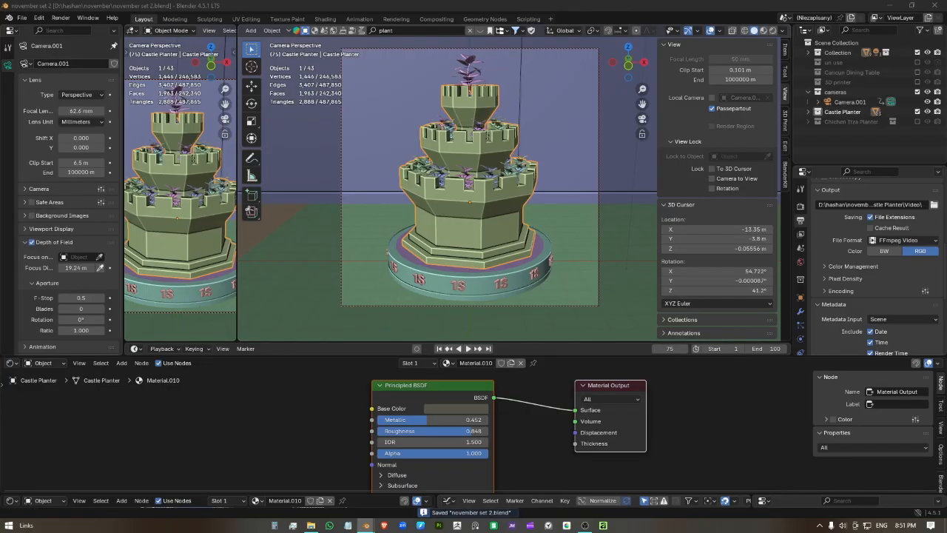
Step: Save the file again and briefly play the turntable animation
{"action": "left_click", "coordinate": [515, 234]}
{"action": "key", "text": "ctrl+s"}
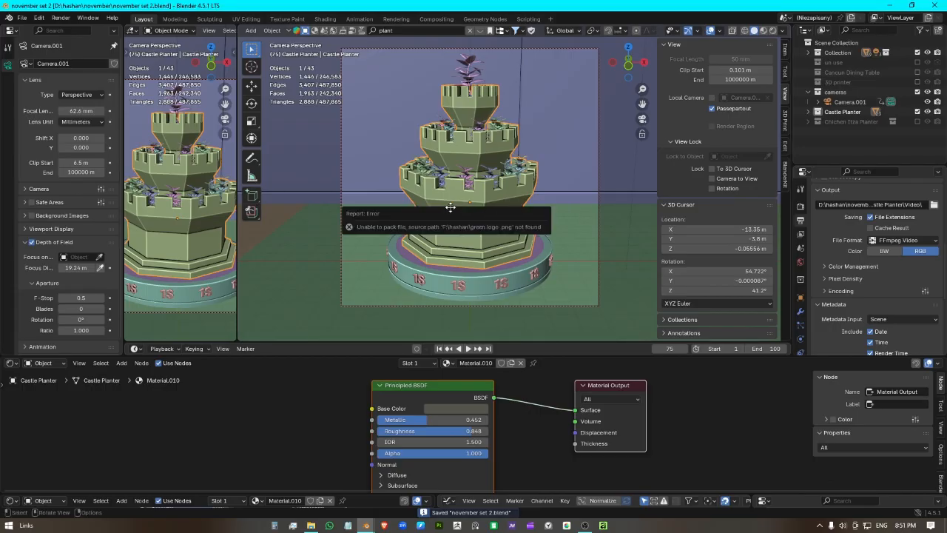
{"action": "key", "text": "space"}
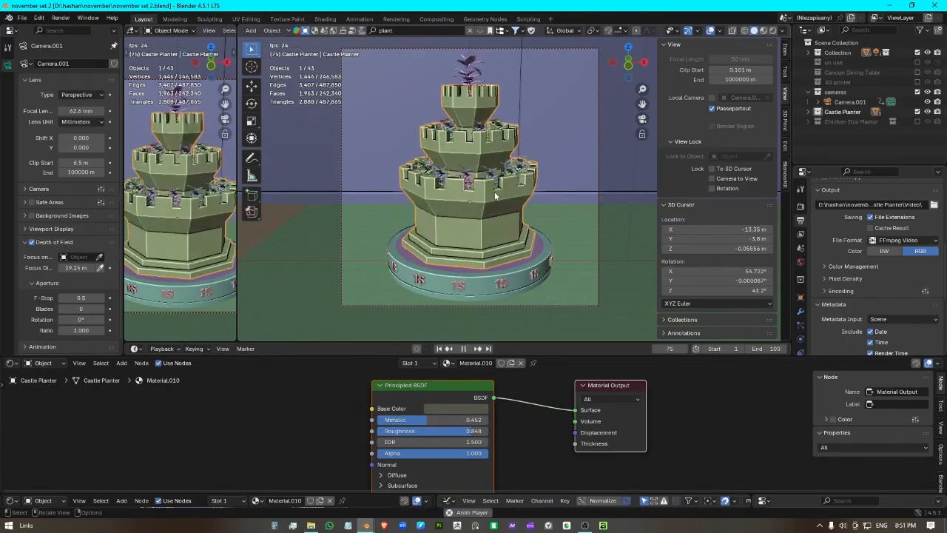
{"action": "key", "text": "space"}
Step: Select all plants from BezierCurve.040 to BezierCurve.060 in the Castle Planter collection and enlarge each around its individual origin
{"action": "left_click", "coordinate": [818, 102]}
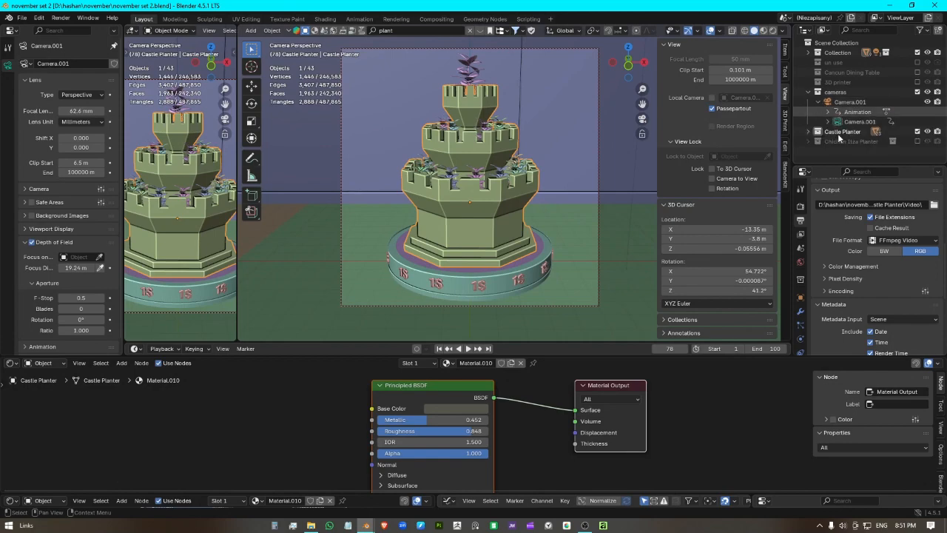
{"action": "left_click", "coordinate": [809, 132]}
{"action": "left_click", "coordinate": [854, 143]}
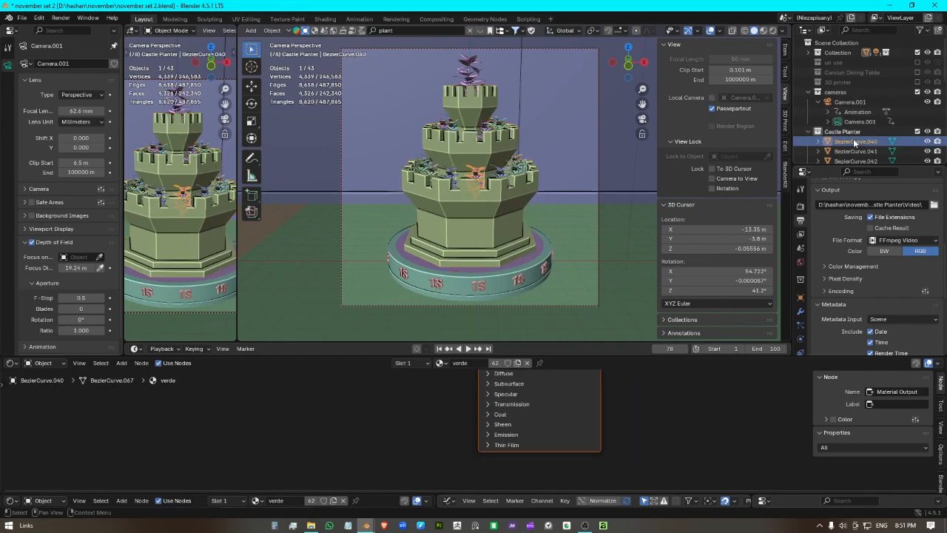
{"action": "scroll", "coordinate": [856, 151], "scroll_direction": "down", "scroll_amount": 10}
{"action": "scroll", "coordinate": [857, 151], "scroll_direction": "down", "scroll_amount": 1}
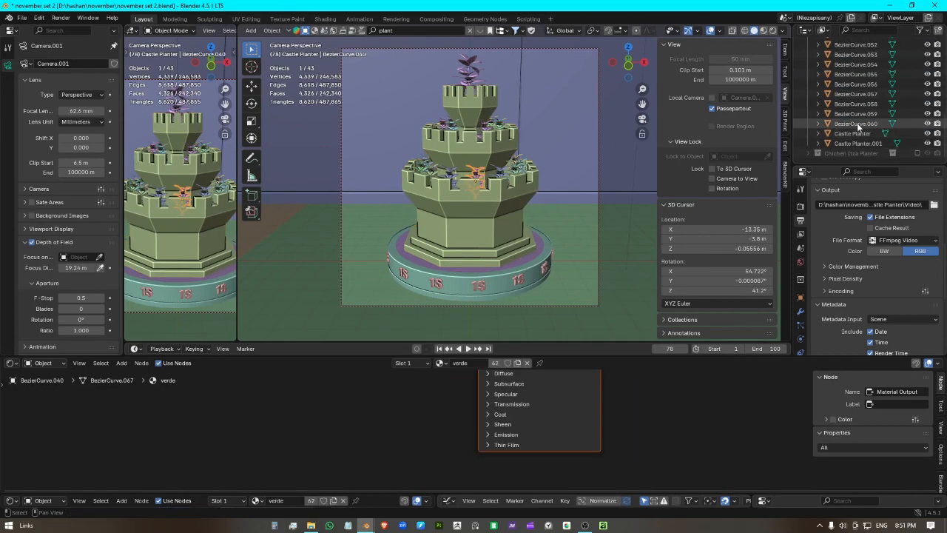
{"action": "left_click", "coordinate": [856, 124], "text": "shift"}
{"action": "scroll", "coordinate": [556, 200], "scroll_direction": "up", "scroll_amount": 1}
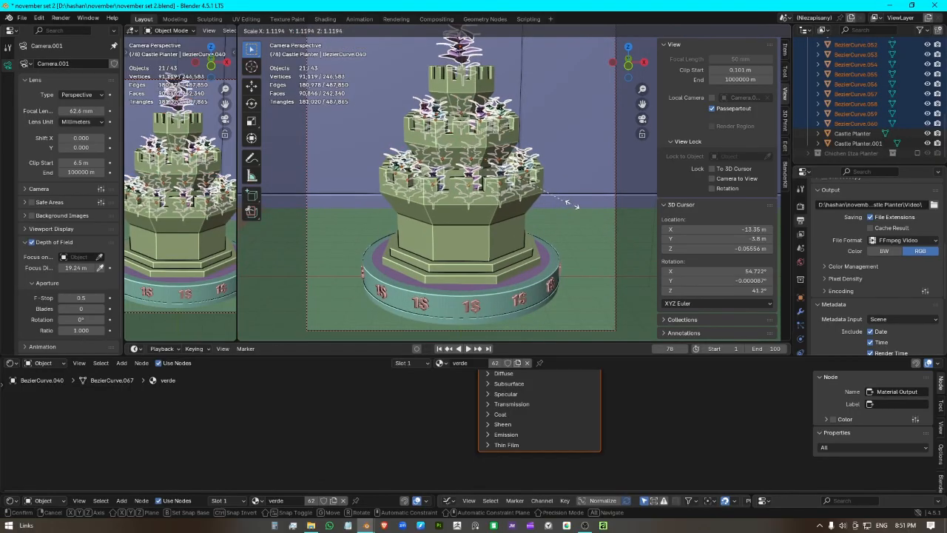
{"action": "left_click", "coordinate": [593, 31]}
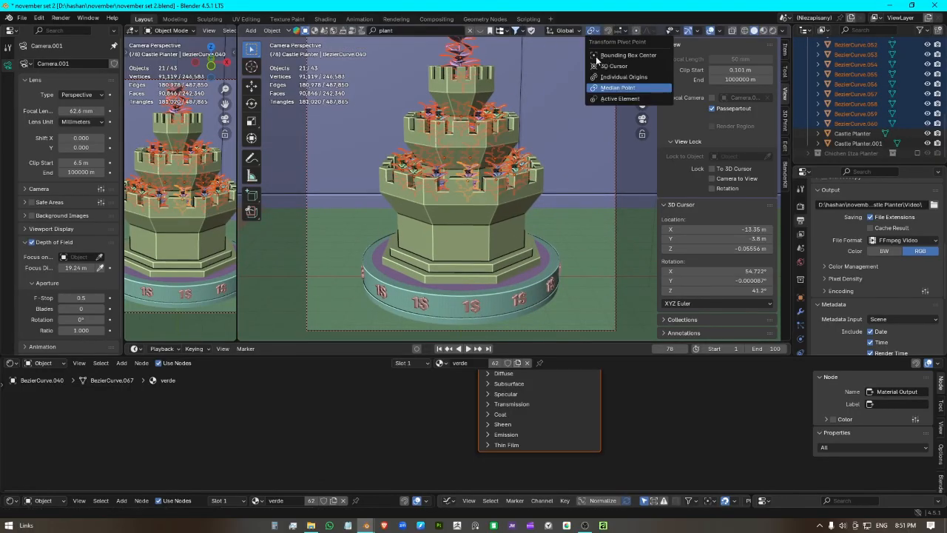
{"action": "key", "text": "s"}
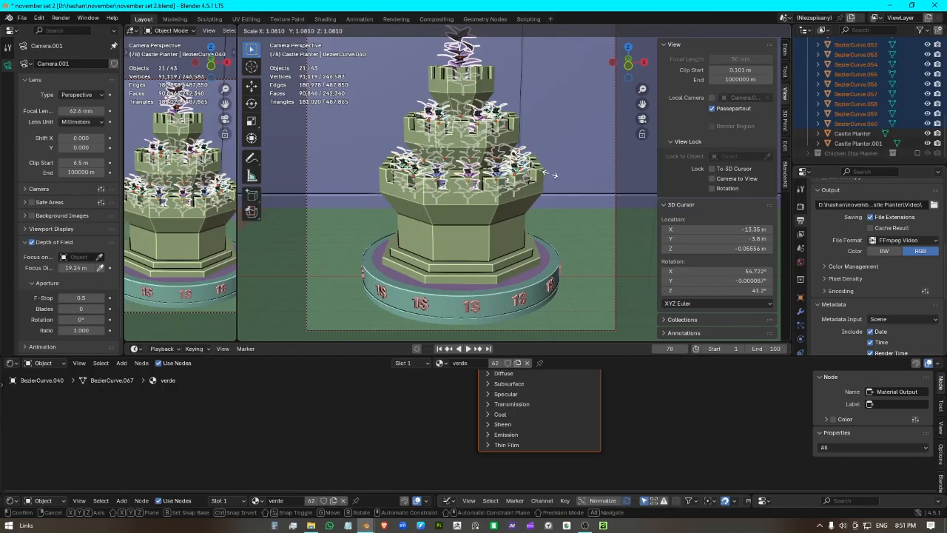
{"action": "left_click", "coordinate": [569, 175]}
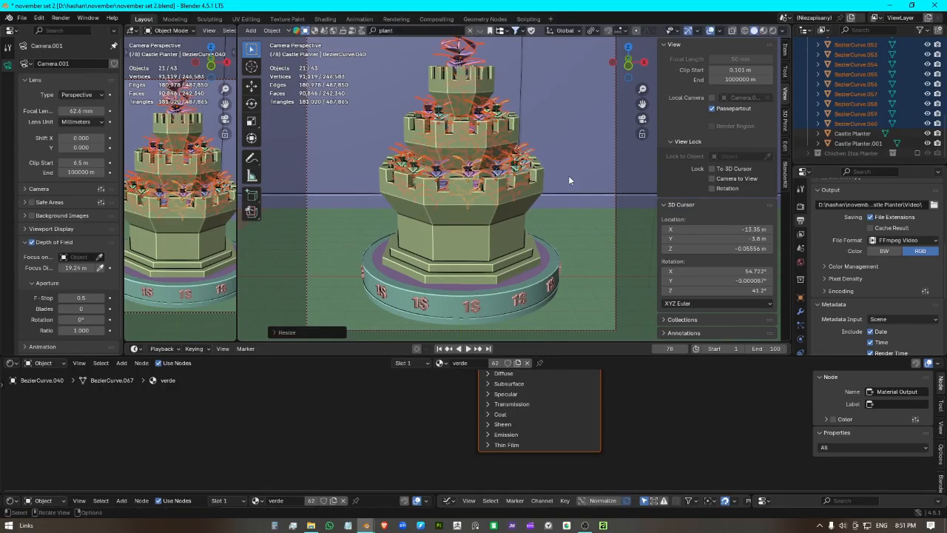
Step: Undo the plant enlargement and rescale the selected plants by a slightly smaller amount, checking them from another angle
{"action": "middle_click_drag", "start_coordinate": [568, 175], "coordinate": [494, 206]}
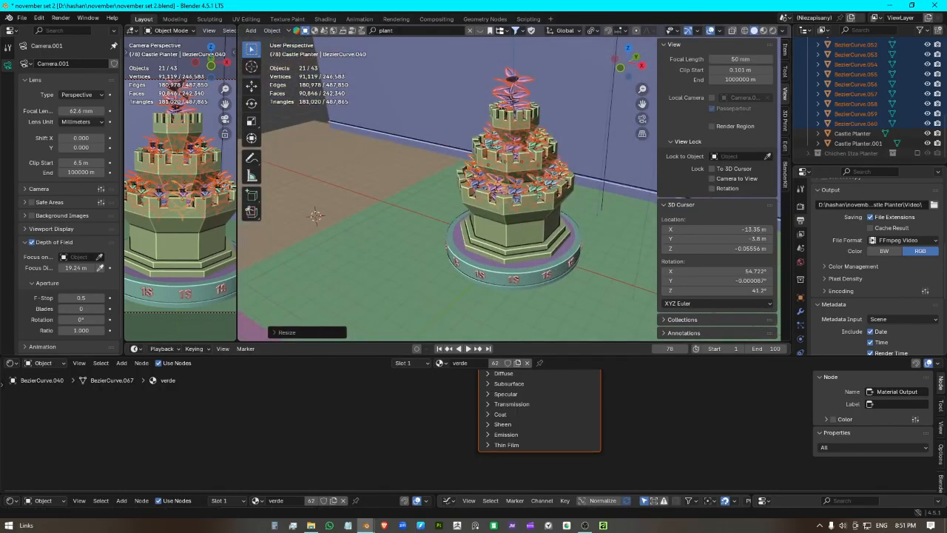
{"action": "key", "text": "ctrl+z"}
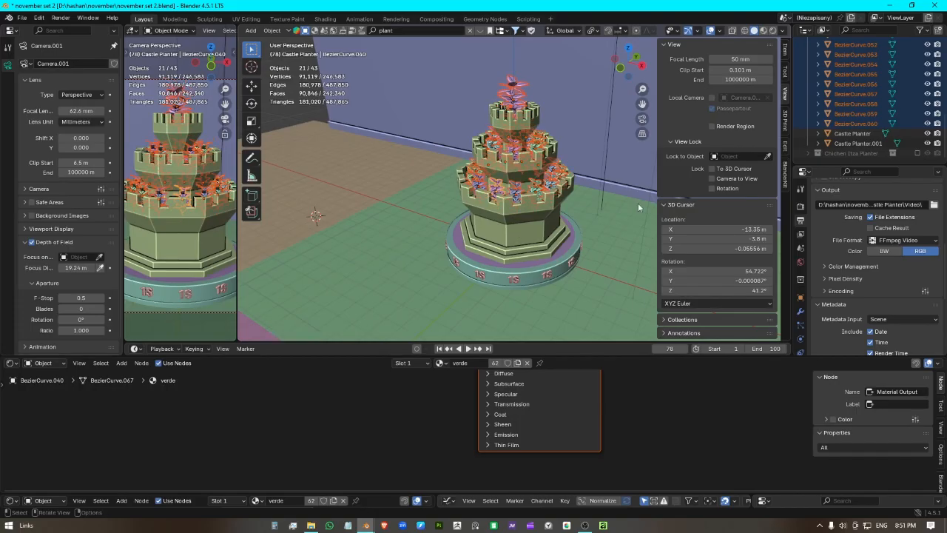
{"action": "key", "text": "s"}
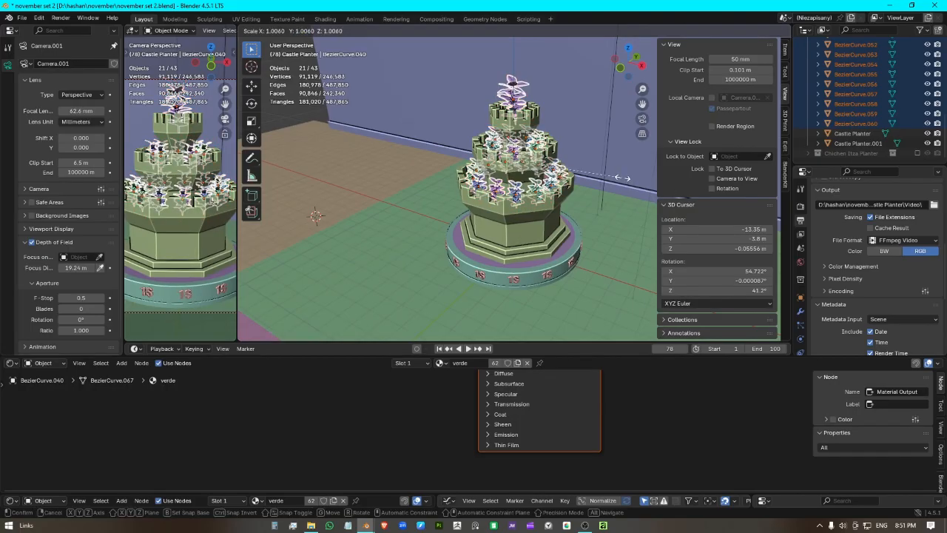
{"action": "left_click", "coordinate": [627, 177]}
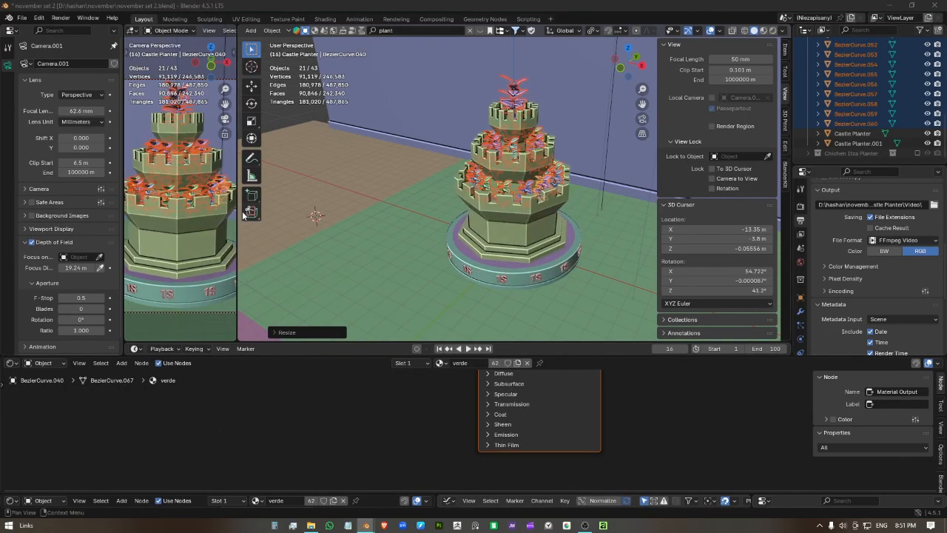
Step: Sample the camera's focus distance from the castle's middle tier, about 18.19 m, and show a widened camera view in rendered shading
{"action": "left_click", "coordinate": [100, 268]}
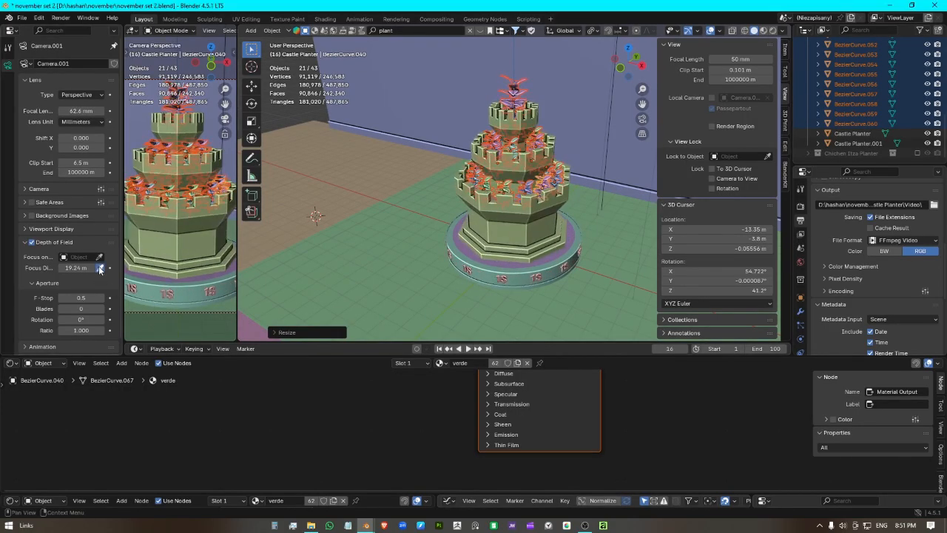
{"action": "left_click", "coordinate": [177, 162]}
{"action": "left_click_drag", "start_coordinate": [237, 202], "coordinate": [460, 211]}
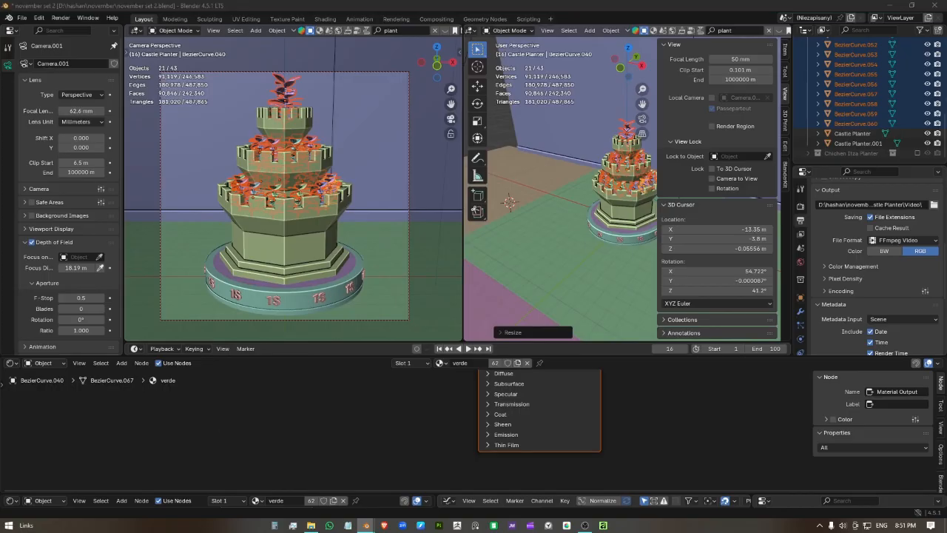
{"action": "scroll", "coordinate": [407, 30], "scroll_direction": "down", "scroll_amount": 10}
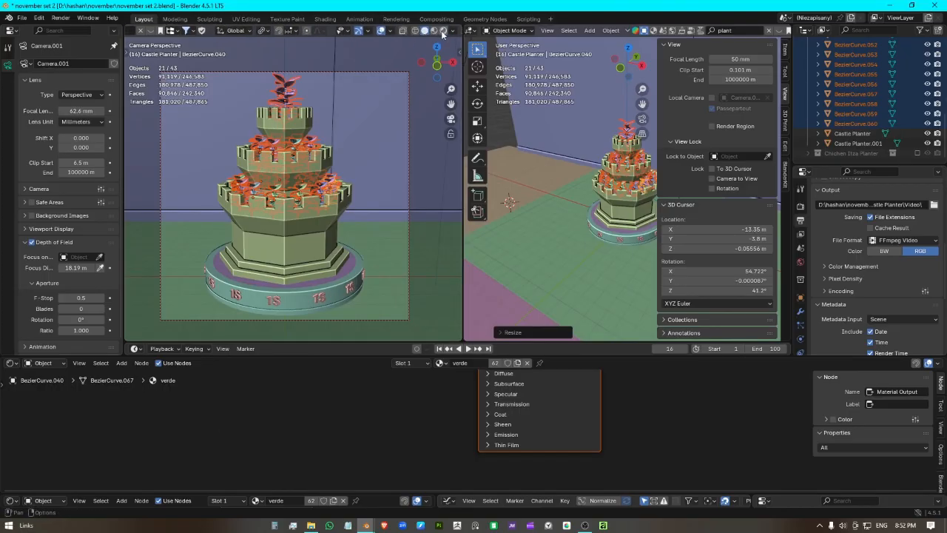
{"action": "left_click", "coordinate": [442, 33]}
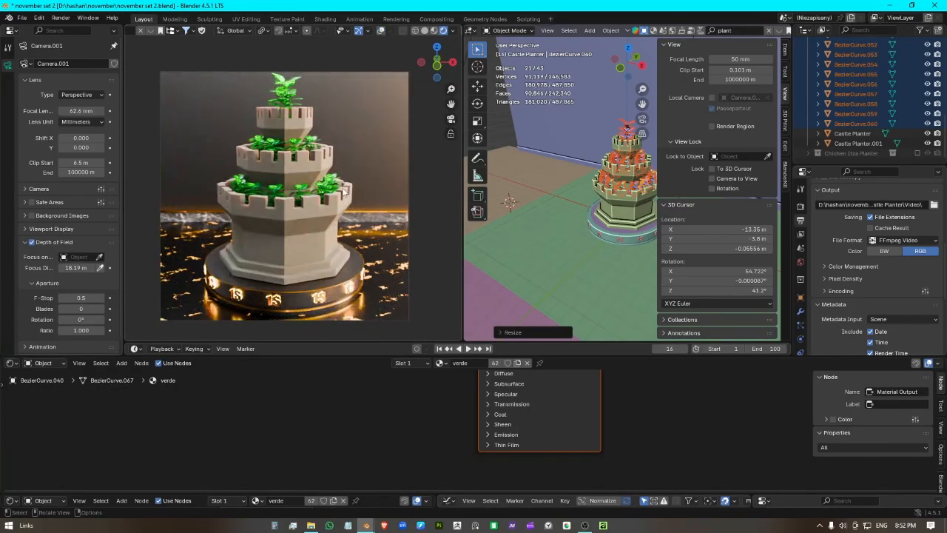
Step: Examine the rendered plants and battlements up close, checking leaf detail and focus, and return to the full planter
{"action": "scroll", "coordinate": [320, 167], "scroll_direction": "up", "scroll_amount": 5}
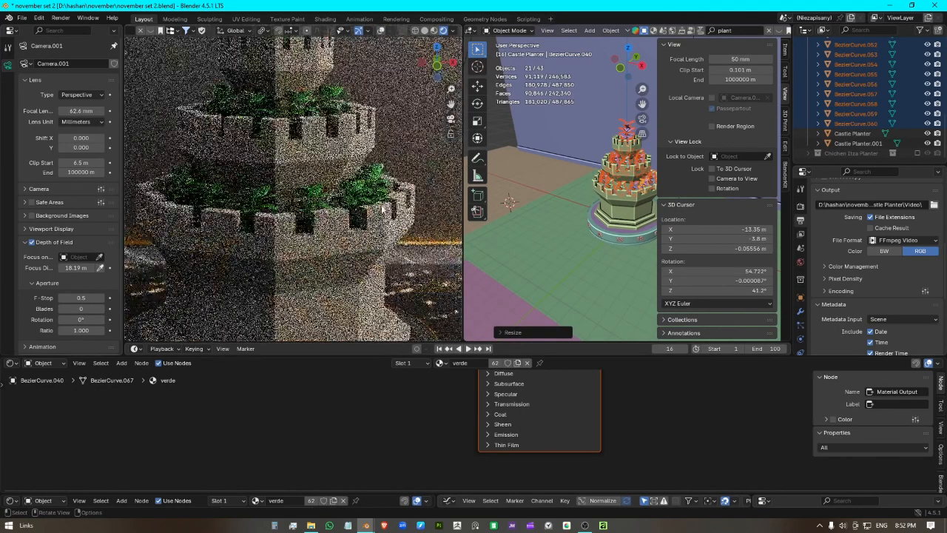
{"action": "scroll", "coordinate": [395, 215], "scroll_direction": "up", "scroll_amount": 5}
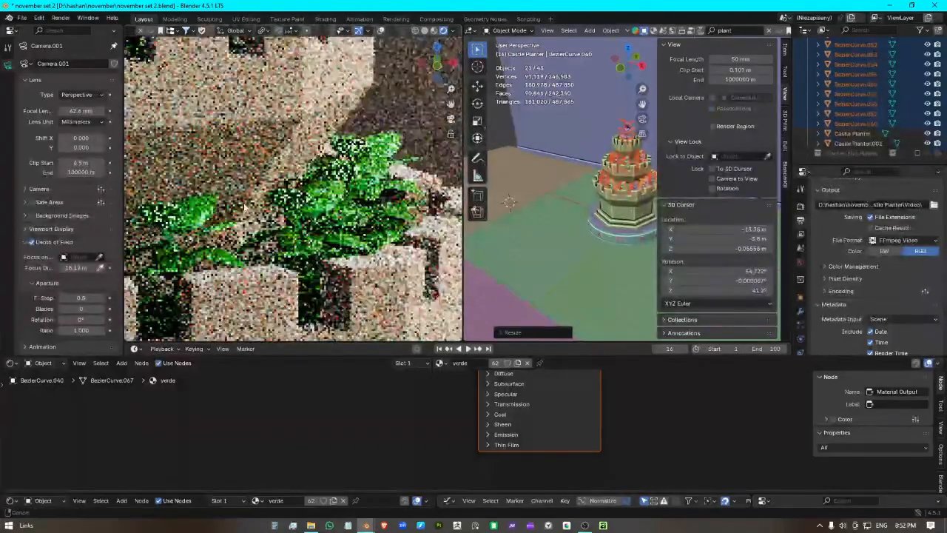
{"action": "scroll", "coordinate": [358, 197], "scroll_direction": "up", "scroll_amount": 5}
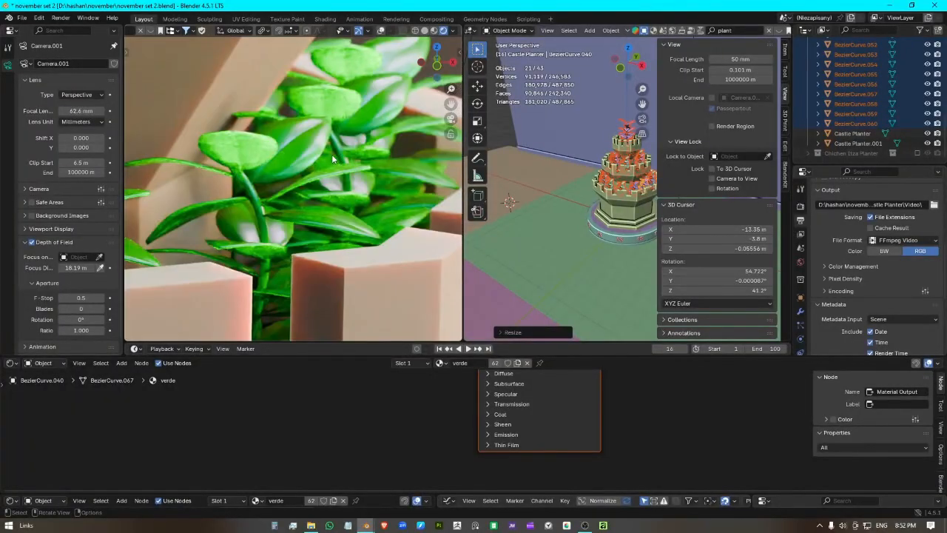
{"action": "scroll", "coordinate": [332, 159], "scroll_direction": "up", "scroll_amount": 1}
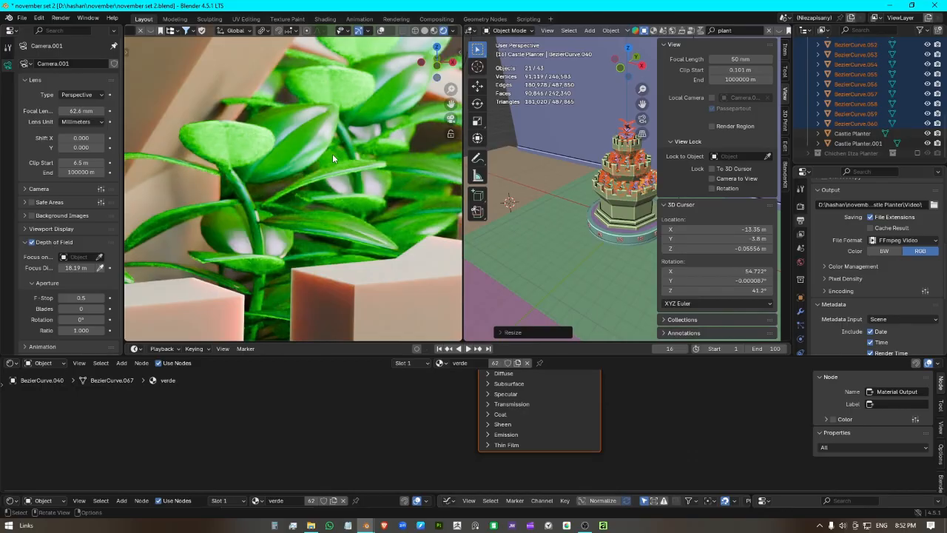
{"action": "scroll", "coordinate": [332, 155], "scroll_direction": "down", "scroll_amount": 4}
{"action": "middle_click_drag", "start_coordinate": [332, 156], "coordinate": [323, 158], "text": "shift"}
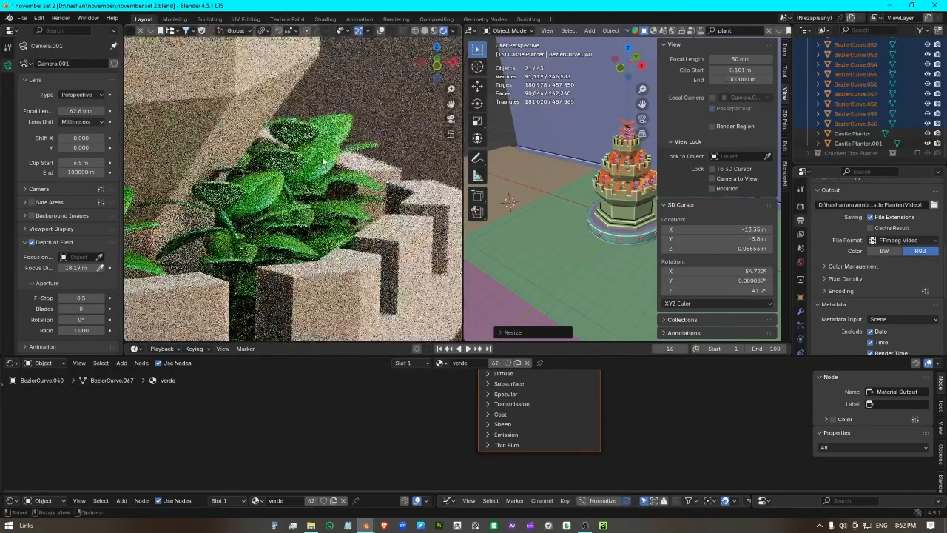
{"action": "scroll", "coordinate": [322, 159], "scroll_direction": "up", "scroll_amount": 4}
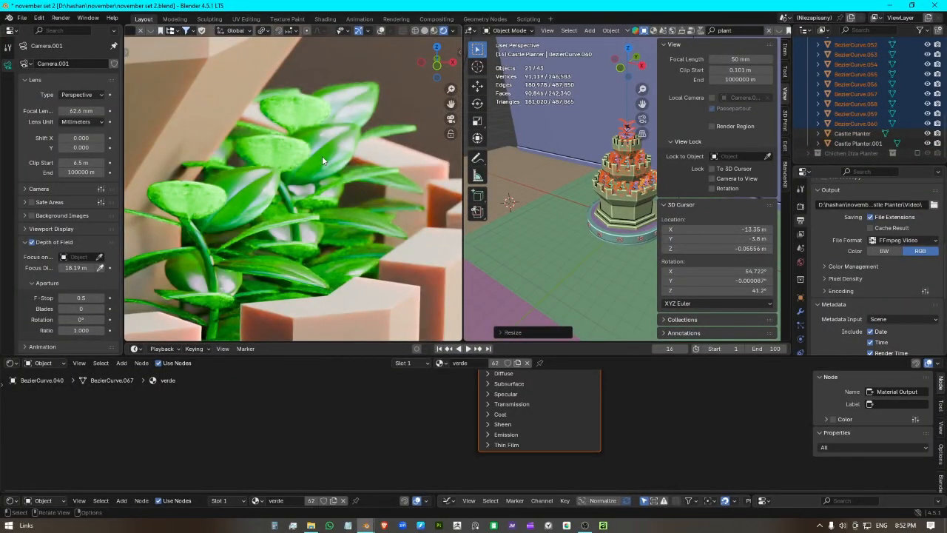
{"action": "scroll", "coordinate": [322, 156], "scroll_direction": "down", "scroll_amount": 2}
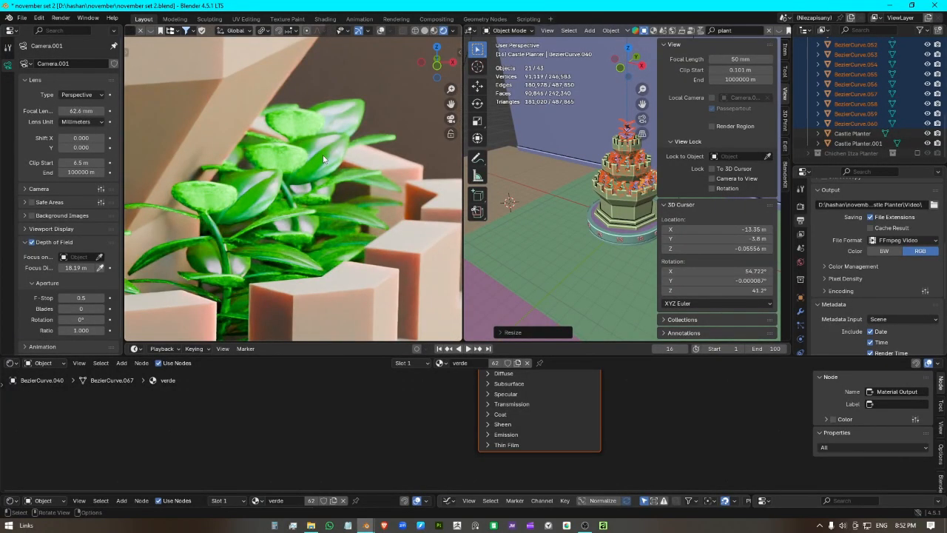
{"action": "scroll", "coordinate": [323, 157], "scroll_direction": "down", "scroll_amount": 8}
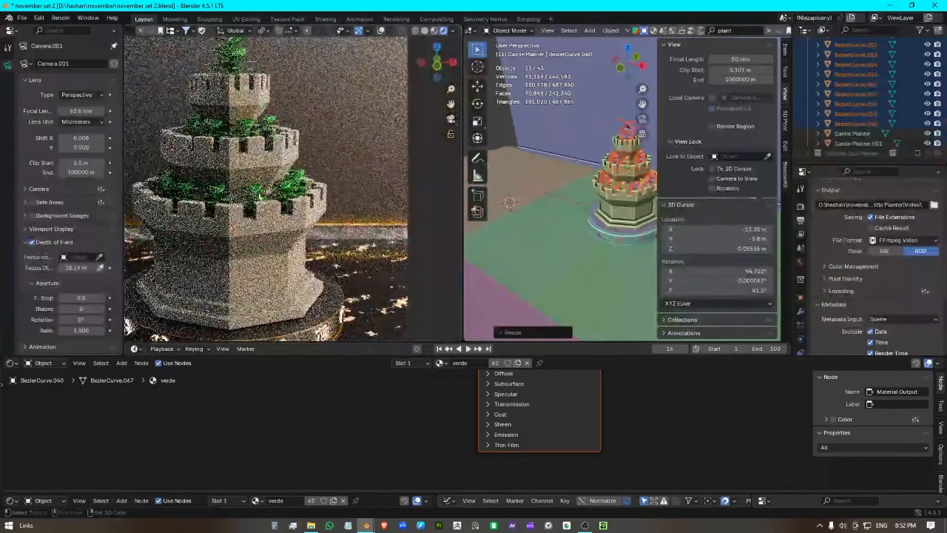
{"action": "scroll", "coordinate": [316, 194], "scroll_direction": "down", "scroll_amount": 6}
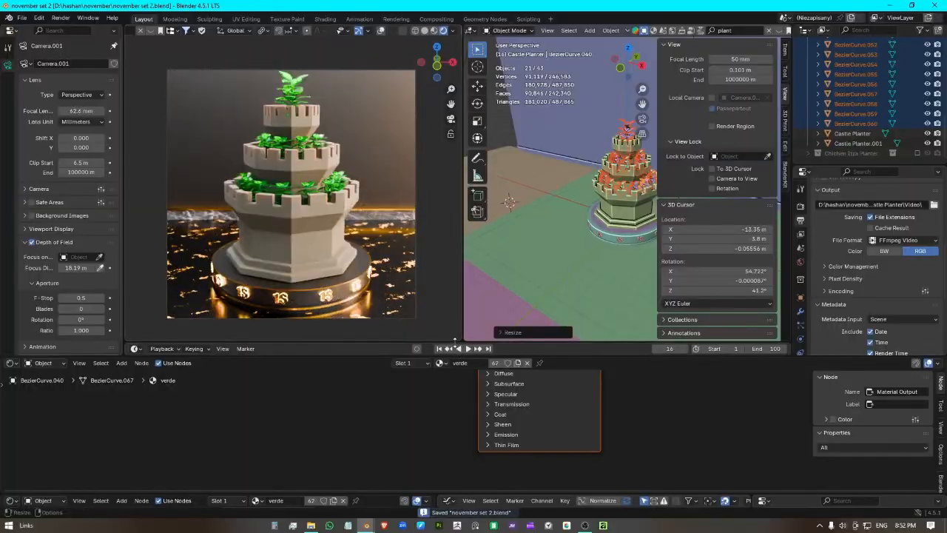
Step: Enlarge the timeline, move the playhead to frame 1, and save the file
{"action": "left_click_drag", "start_coordinate": [455, 342], "coordinate": [448, 278]}
{"action": "left_click_drag", "start_coordinate": [388, 297], "coordinate": [233, 280]}
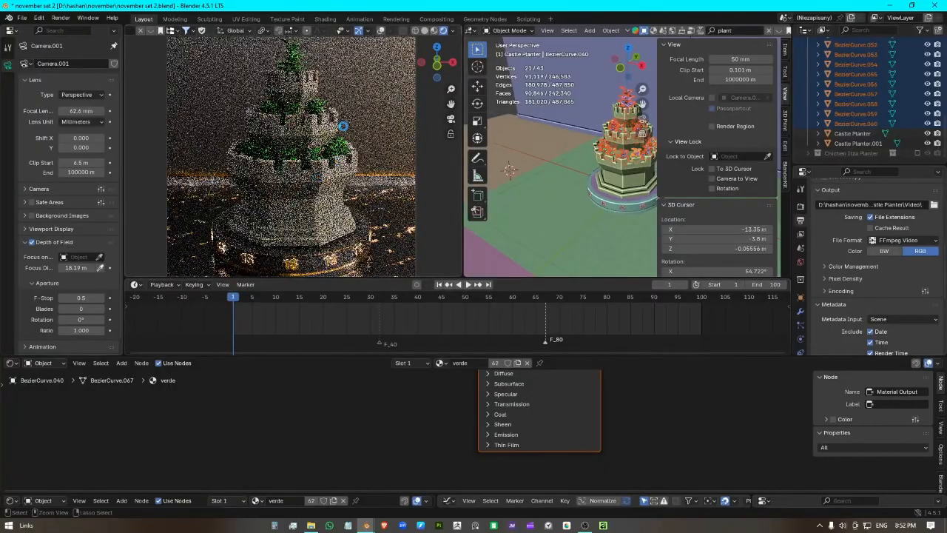
{"action": "key", "text": "ctrl+s"}
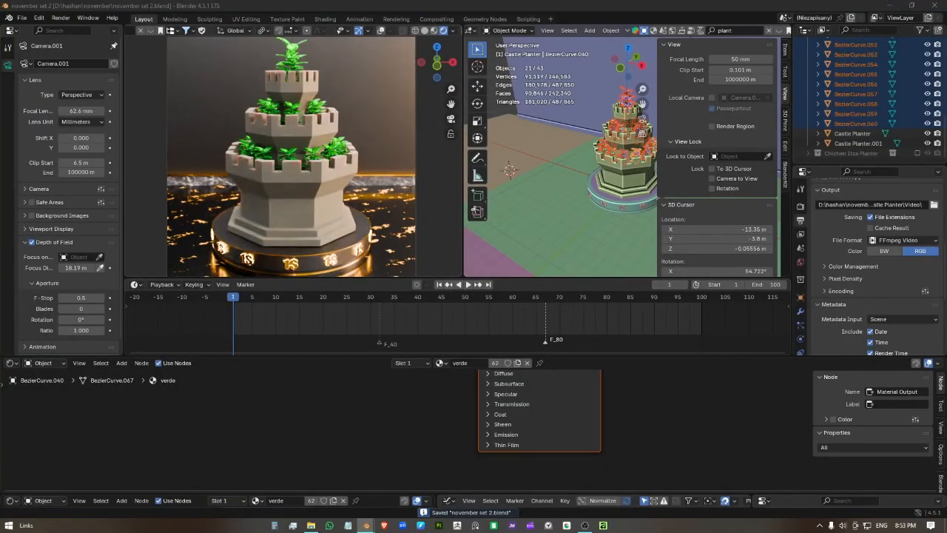